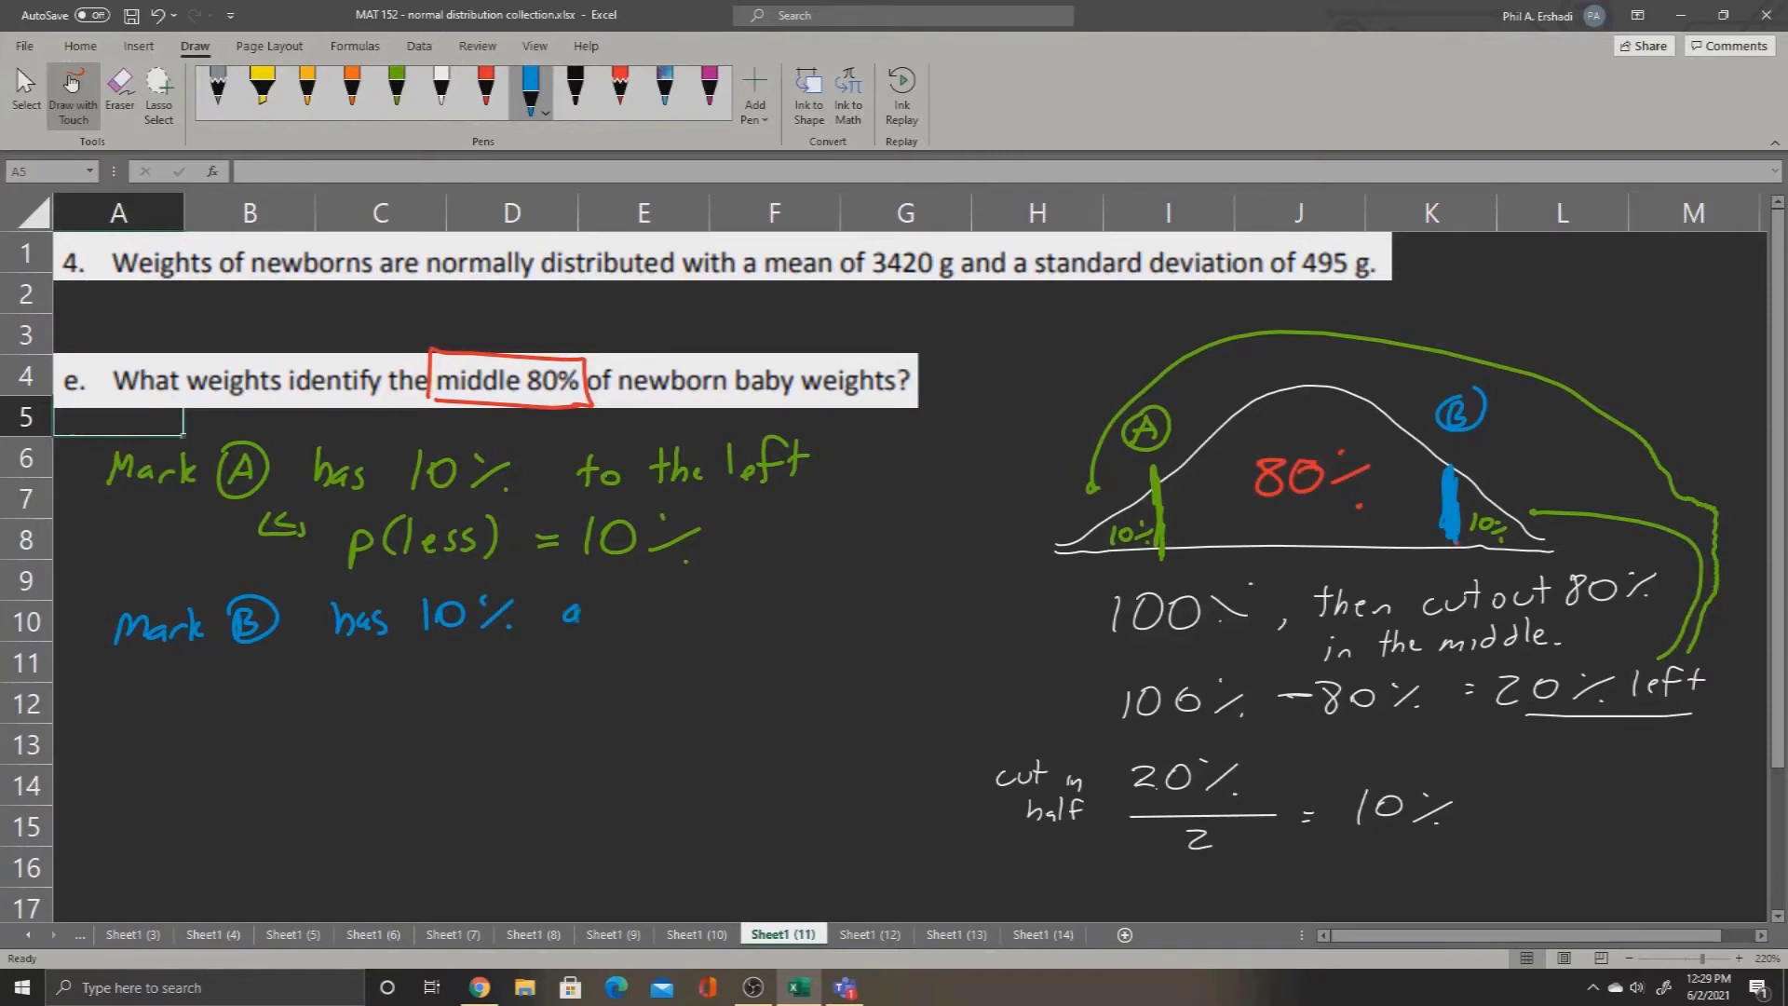
# Complete the blue handwritten Mark B note so it reads "has 10% and 80% to the left.".
pyautogui.moveTo(663, 592); pyautogui.dragTo(687, 602)
pyautogui.moveTo(745, 602)
pyautogui.mouseDown()
pyautogui.moveTo(736, 626)
pyautogui.moveTo(787, 615)
pyautogui.mouseUp()
pyautogui.moveTo(816, 603); pyautogui.dragTo(812, 606)
pyautogui.moveTo(850, 574)
pyautogui.mouseDown()
pyautogui.moveTo(848, 613)
pyautogui.moveTo(859, 587)
pyautogui.mouseUp()
pyautogui.moveTo(863, 576); pyautogui.dragTo(879, 613)
pyautogui.moveTo(879, 609); pyautogui.dragTo(888, 611)
pyautogui.moveTo(912, 580)
pyautogui.mouseDown()
pyautogui.moveTo(911, 615)
pyautogui.moveTo(933, 611)
pyautogui.mouseUp()
pyautogui.moveTo(948, 576); pyautogui.dragTo(941, 618)
pyautogui.moveTo(965, 577); pyautogui.dragTo(964, 611)
pyautogui.moveTo(956, 592); pyautogui.dragTo(980, 588)
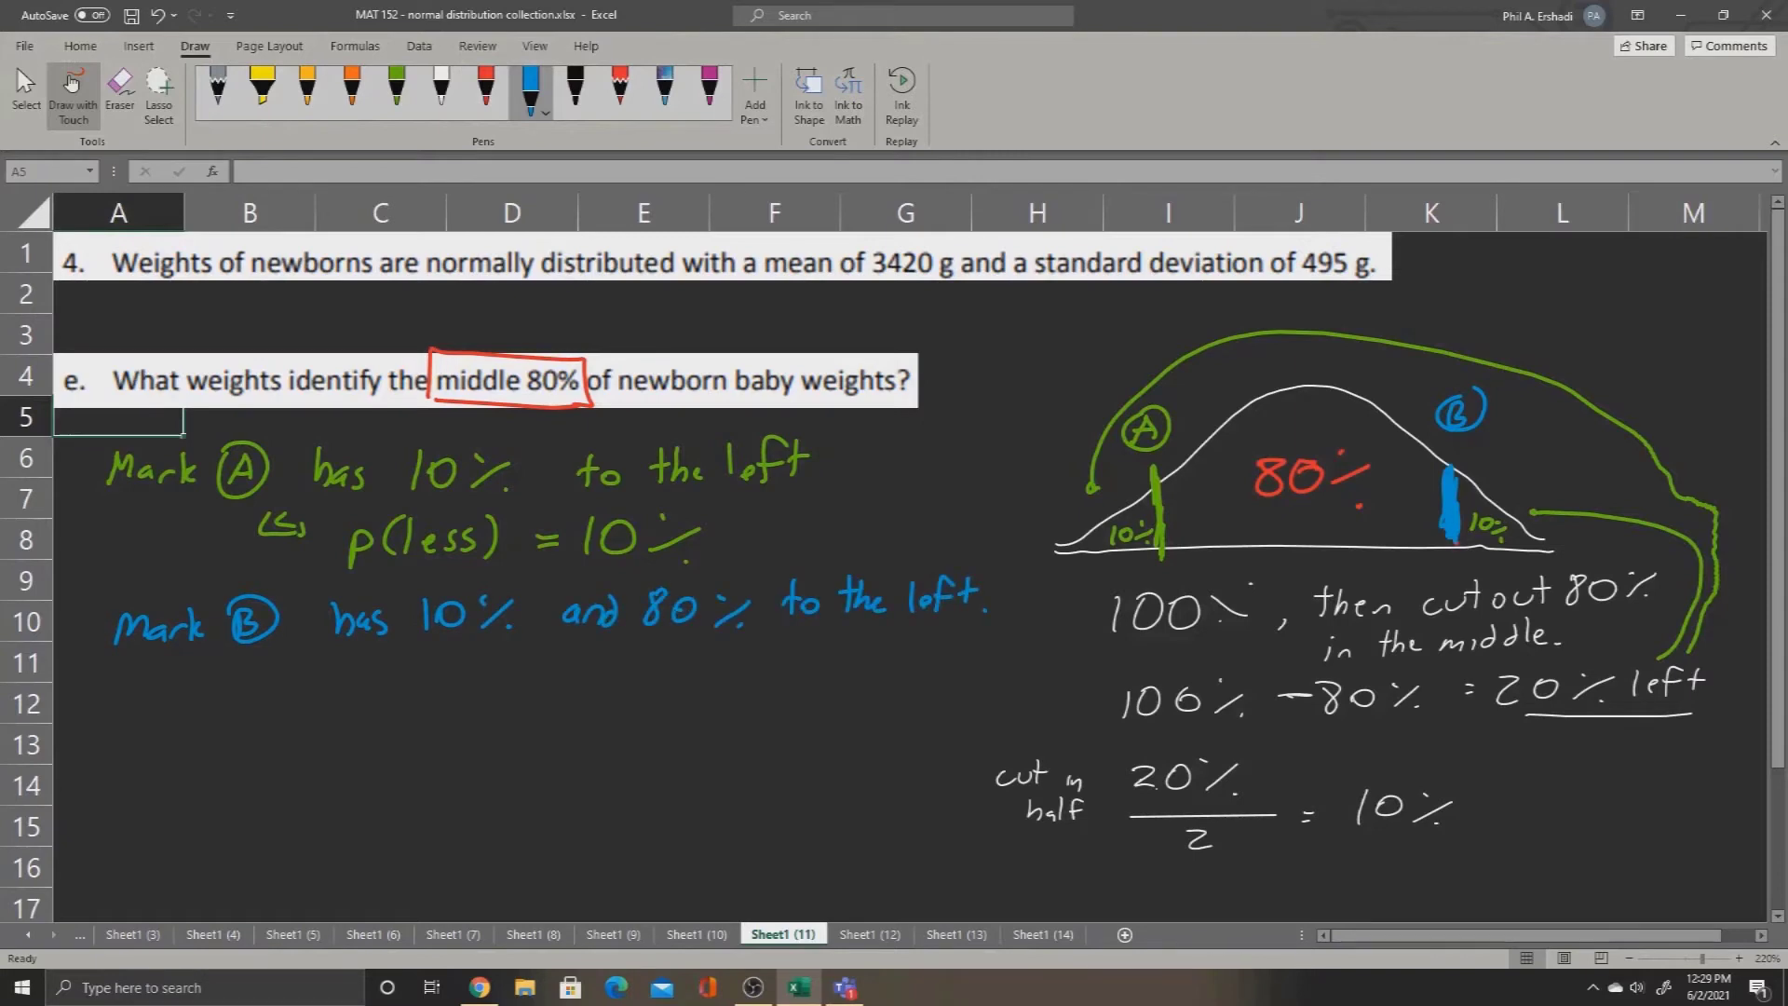
# Handwrite "p(less) = 10% + 80% = 90%" in blue beneath the Mark B note.
pyautogui.moveTo(336, 678)
pyautogui.mouseDown()
pyautogui.moveTo(334, 708)
pyautogui.moveTo(344, 693)
pyautogui.mouseUp()
pyautogui.moveTo(365, 663)
pyautogui.mouseDown()
pyautogui.moveTo(355, 695)
pyautogui.moveTo(378, 691)
pyautogui.mouseUp()
pyautogui.moveTo(381, 683); pyautogui.dragTo(400, 685)
pyautogui.moveTo(421, 666); pyautogui.dragTo(416, 691)
pyautogui.moveTo(439, 652)
pyautogui.mouseDown()
pyautogui.moveTo(443, 691)
pyautogui.moveTo(508, 689)
pyautogui.mouseUp()
pyautogui.moveTo(533, 662)
pyautogui.mouseDown()
pyautogui.moveTo(484, 680)
pyautogui.moveTo(592, 674)
pyautogui.mouseUp()
pyautogui.moveTo(578, 661); pyautogui.dragTo(577, 687)
pyautogui.moveTo(618, 657)
pyautogui.mouseDown()
pyautogui.moveTo(614, 687)
pyautogui.moveTo(622, 675)
pyautogui.mouseUp()
pyautogui.moveTo(645, 661); pyautogui.dragTo(640, 663)
pyautogui.moveTo(658, 682); pyautogui.dragTo(741, 670)
pyautogui.moveTo(719, 684)
pyautogui.mouseDown()
pyautogui.moveTo(773, 667)
pyautogui.moveTo(791, 688)
pyautogui.mouseUp()
pyautogui.moveTo(833, 661); pyautogui.dragTo(902, 658)
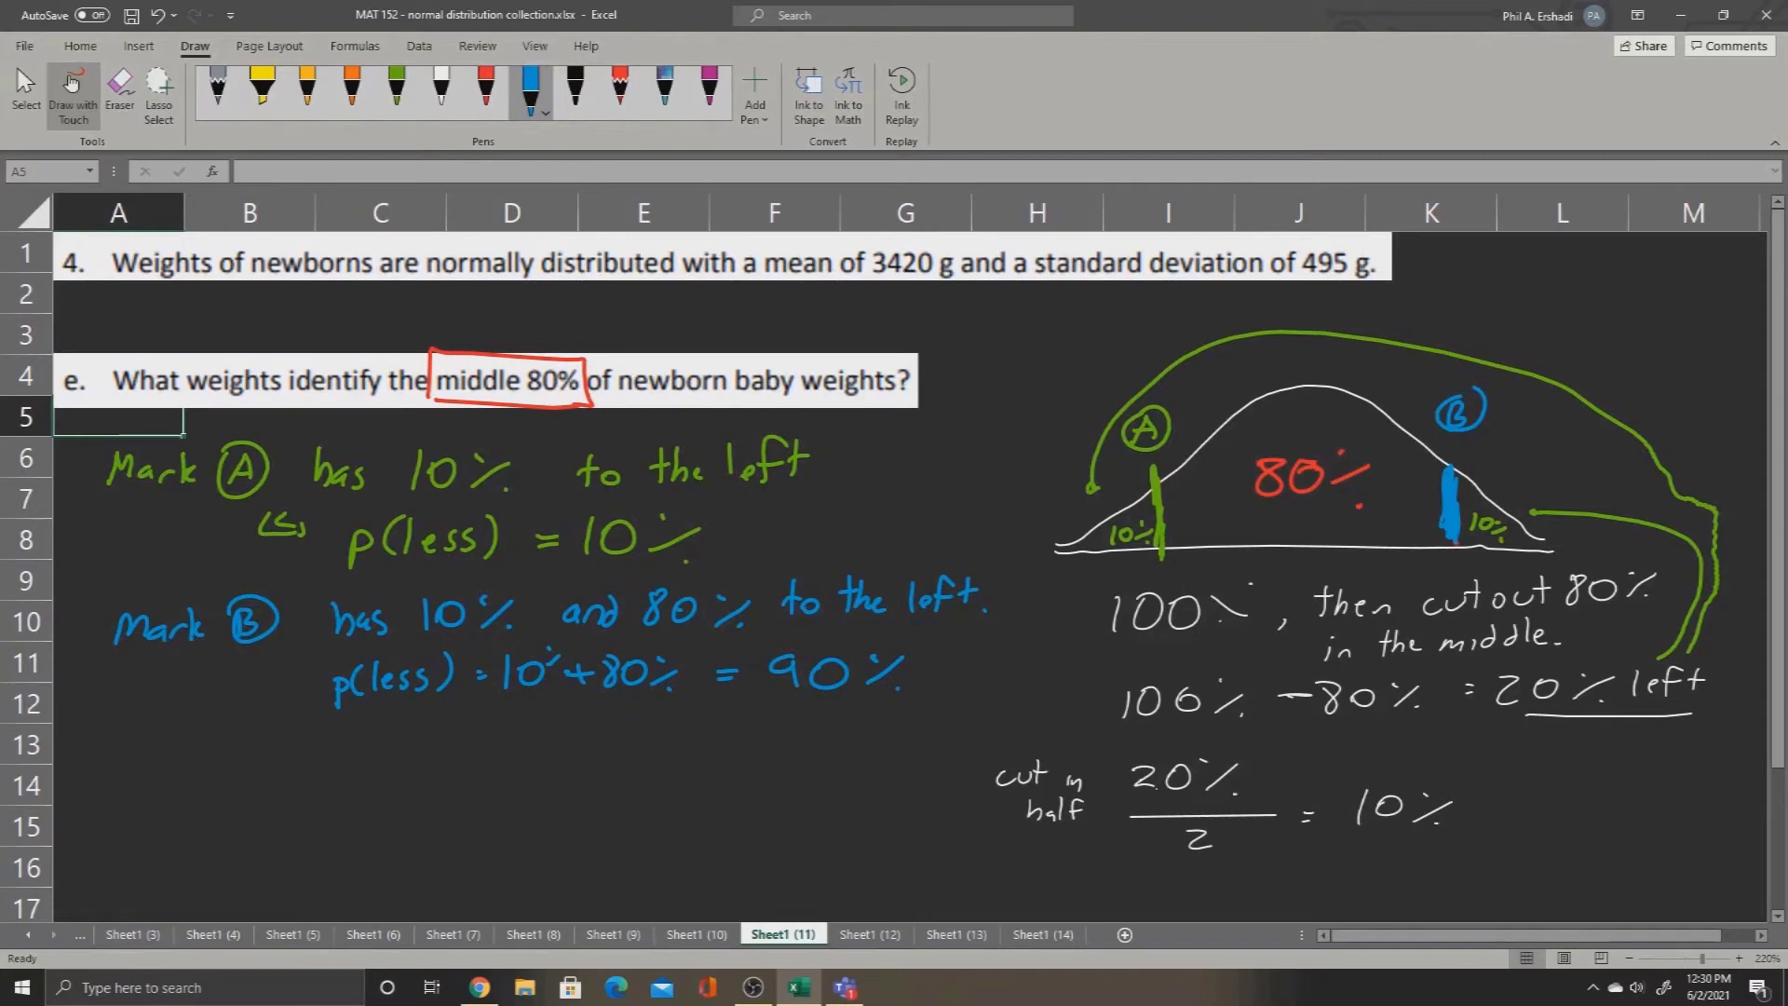
# Underline the 10% result for Mark A and the 90% result for Mark B in white ink.
pyautogui.click(442, 89)
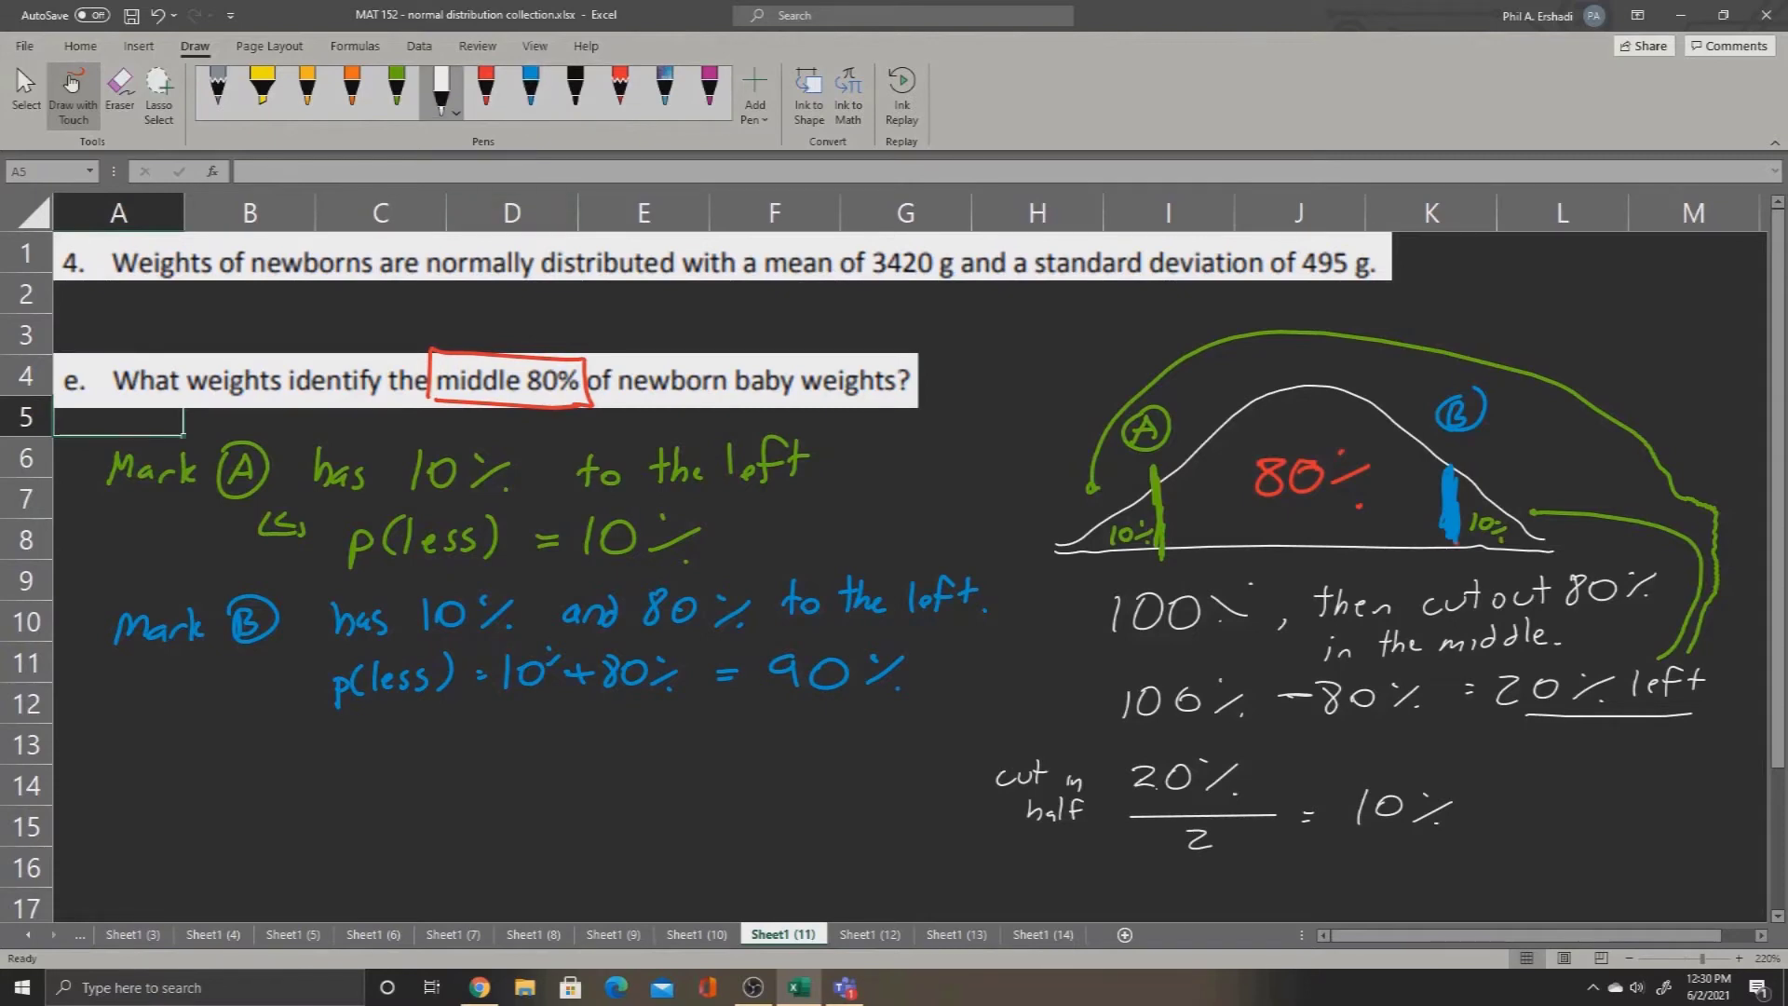
pyautogui.moveTo(584, 578); pyautogui.dragTo(710, 576)
pyautogui.moveTo(768, 703); pyautogui.dragTo(973, 691)
# Handwrite "NORM DIST or INV" in white below the "cut in half" calculation.
pyautogui.scroll(-2, 892, 565)
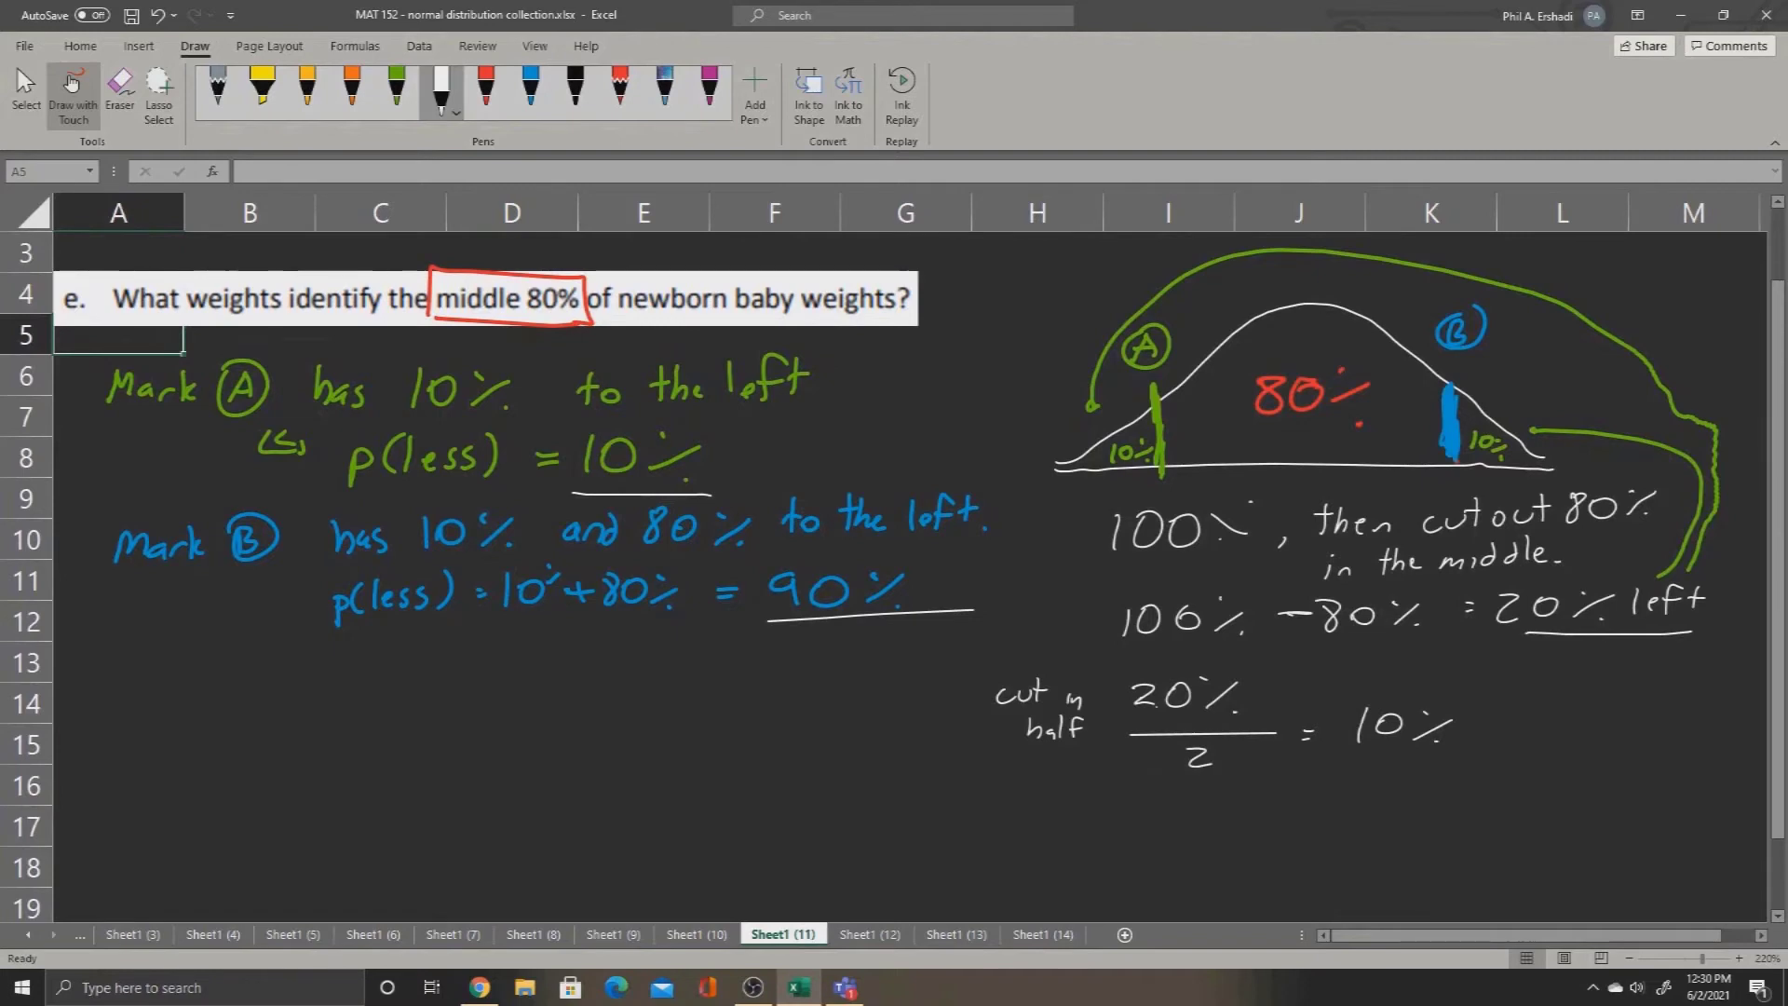
pyautogui.moveTo(1037, 827)
pyautogui.mouseDown()
pyautogui.moveTo(1061, 794)
pyautogui.moveTo(1126, 820)
pyautogui.moveTo(1263, 820)
pyautogui.mouseUp()
pyautogui.moveTo(1287, 791)
pyautogui.mouseDown()
pyautogui.moveTo(1273, 819)
pyautogui.moveTo(1315, 821)
pyautogui.mouseUp()
pyautogui.moveTo(1441, 801); pyautogui.dragTo(1443, 801)
pyautogui.moveTo(1461, 810); pyautogui.dragTo(1475, 797)
pyautogui.moveTo(1556, 780)
pyautogui.mouseDown()
pyautogui.moveTo(1553, 803)
pyautogui.moveTo(1635, 776)
pyautogui.mouseUp()
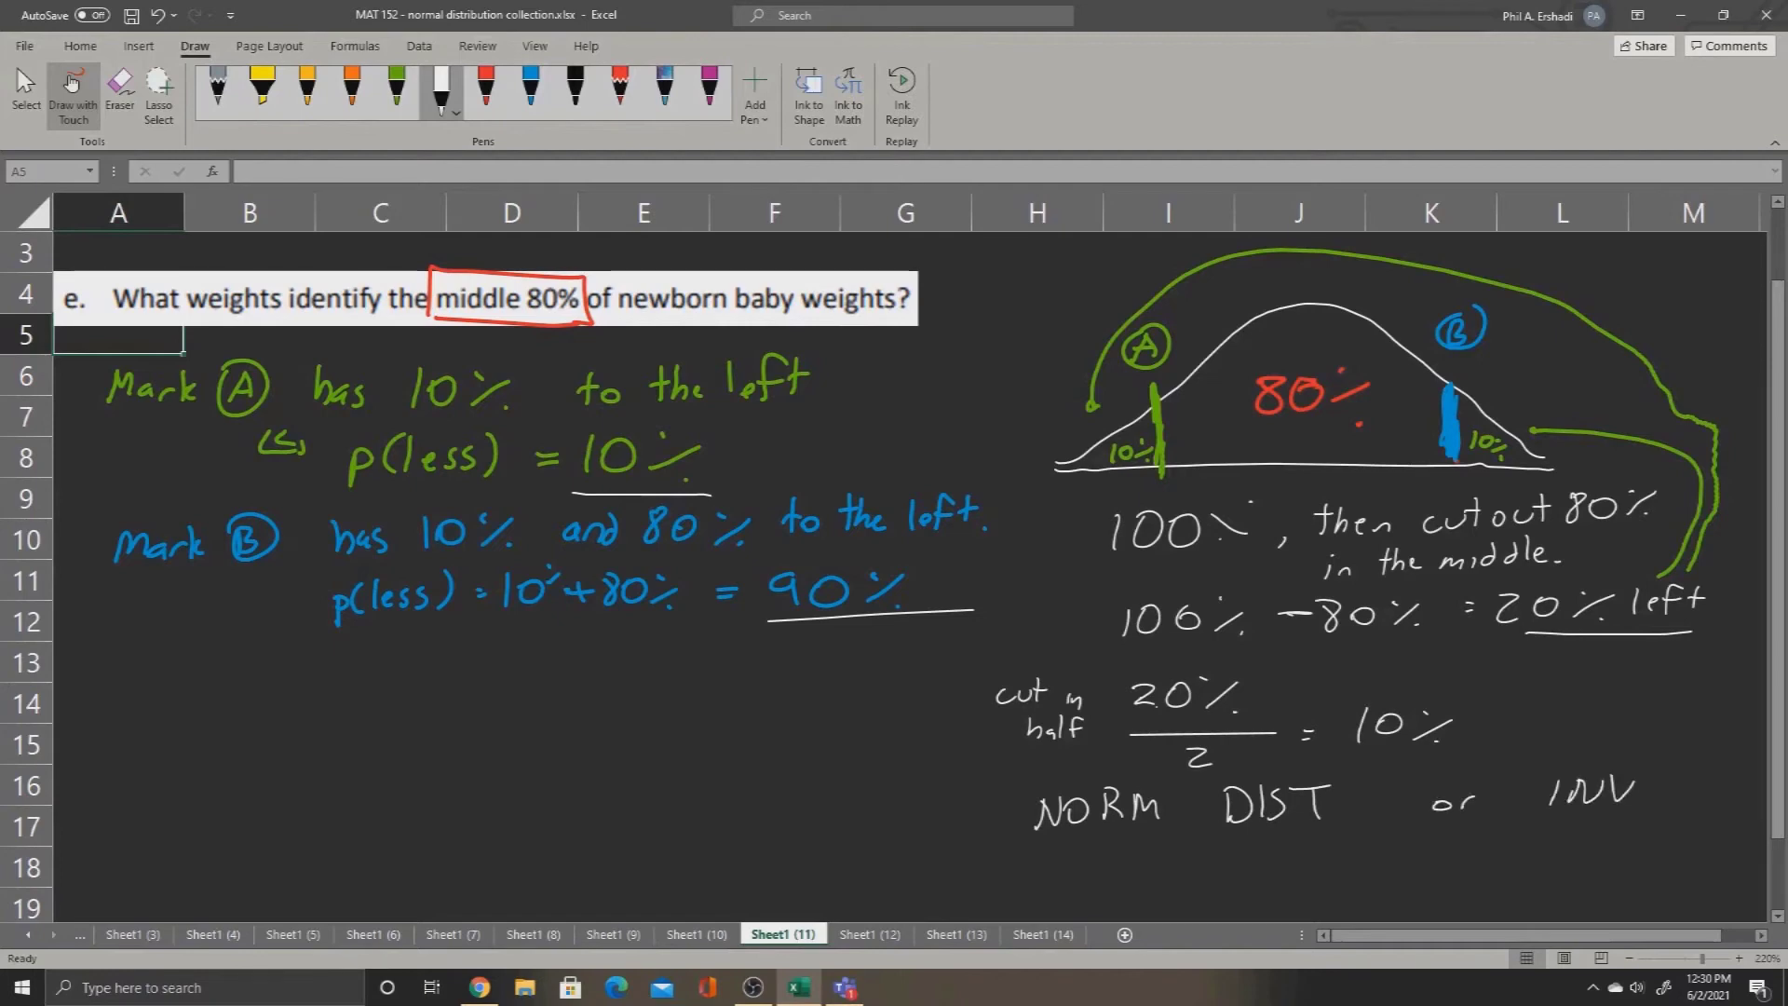
# Underline DIST and INV, and write "x-value" beneath DIST and "probability" beneath INV.
pyautogui.moveTo(1227, 830); pyautogui.dragTo(1357, 823)
pyautogui.moveTo(1234, 862)
pyautogui.mouseDown()
pyautogui.moveTo(1251, 877)
pyautogui.moveTo(1234, 877)
pyautogui.mouseUp()
pyautogui.moveTo(1269, 868)
pyautogui.mouseDown()
pyautogui.moveTo(1326, 846)
pyautogui.moveTo(1358, 858)
pyautogui.mouseUp()
pyautogui.moveTo(1552, 820); pyautogui.dragTo(1659, 806)
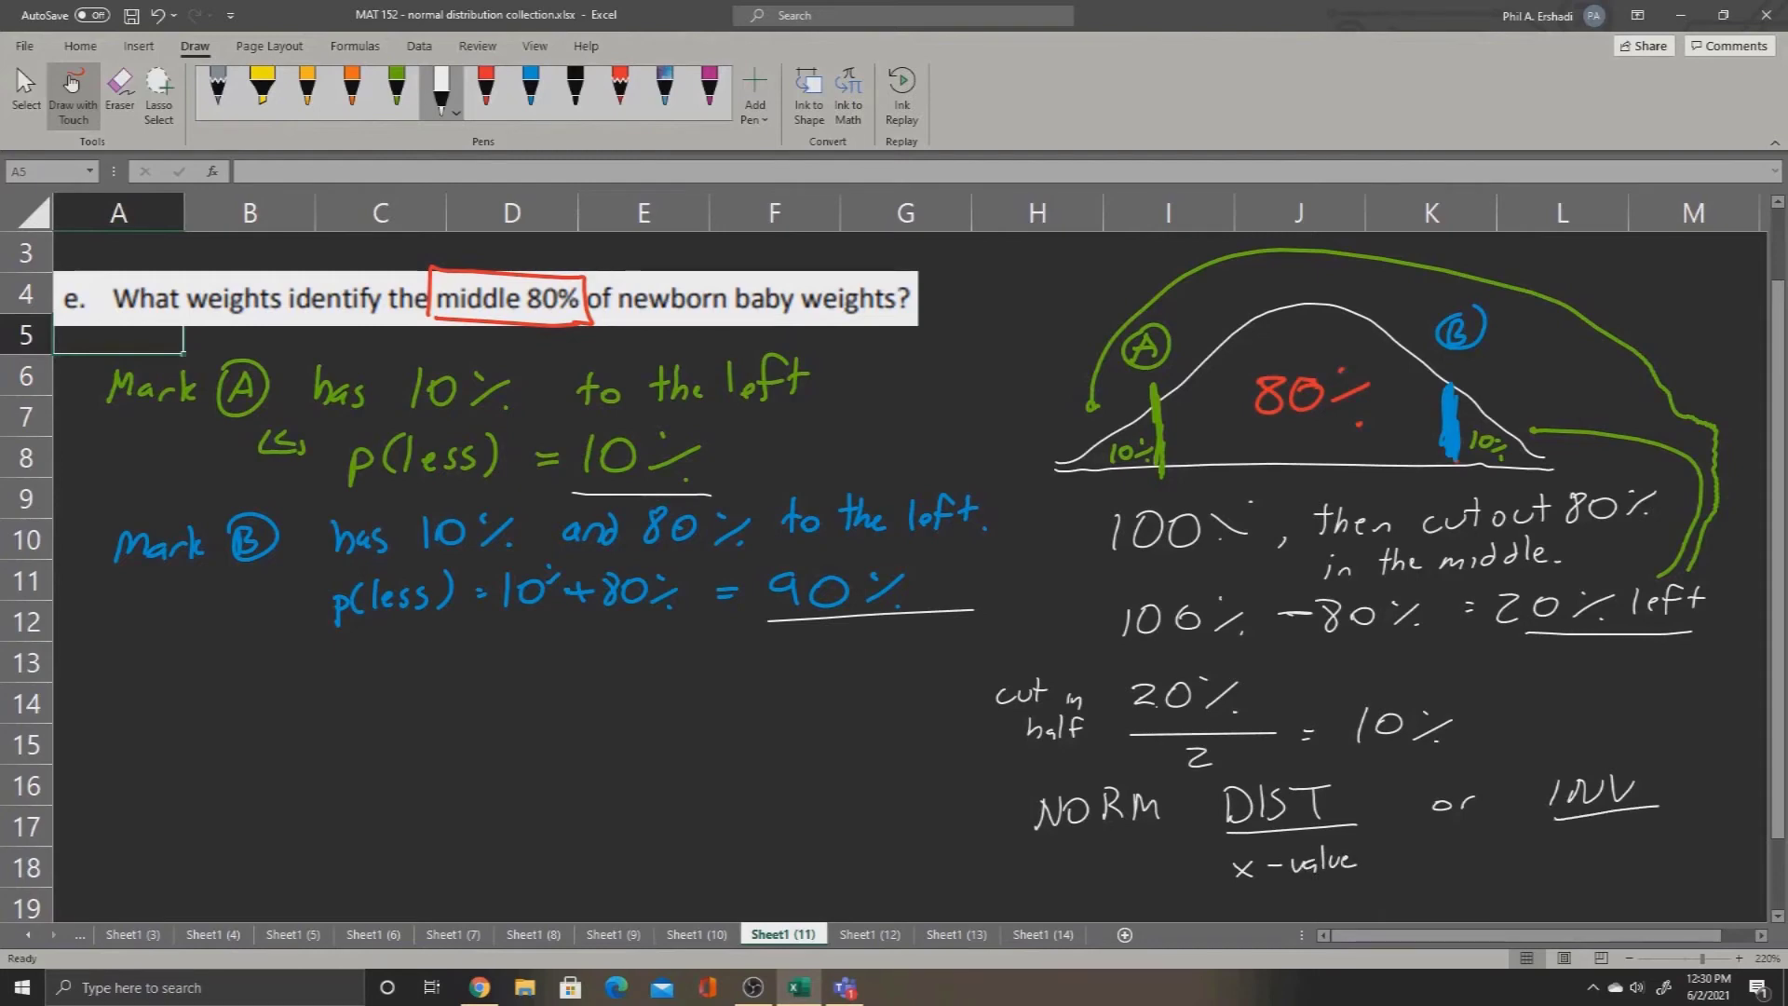
pyautogui.moveTo(1552, 843)
pyautogui.mouseDown()
pyautogui.moveTo(1553, 871)
pyautogui.moveTo(1583, 844)
pyautogui.moveTo(1652, 849)
pyautogui.moveTo(1671, 828)
pyautogui.mouseUp()
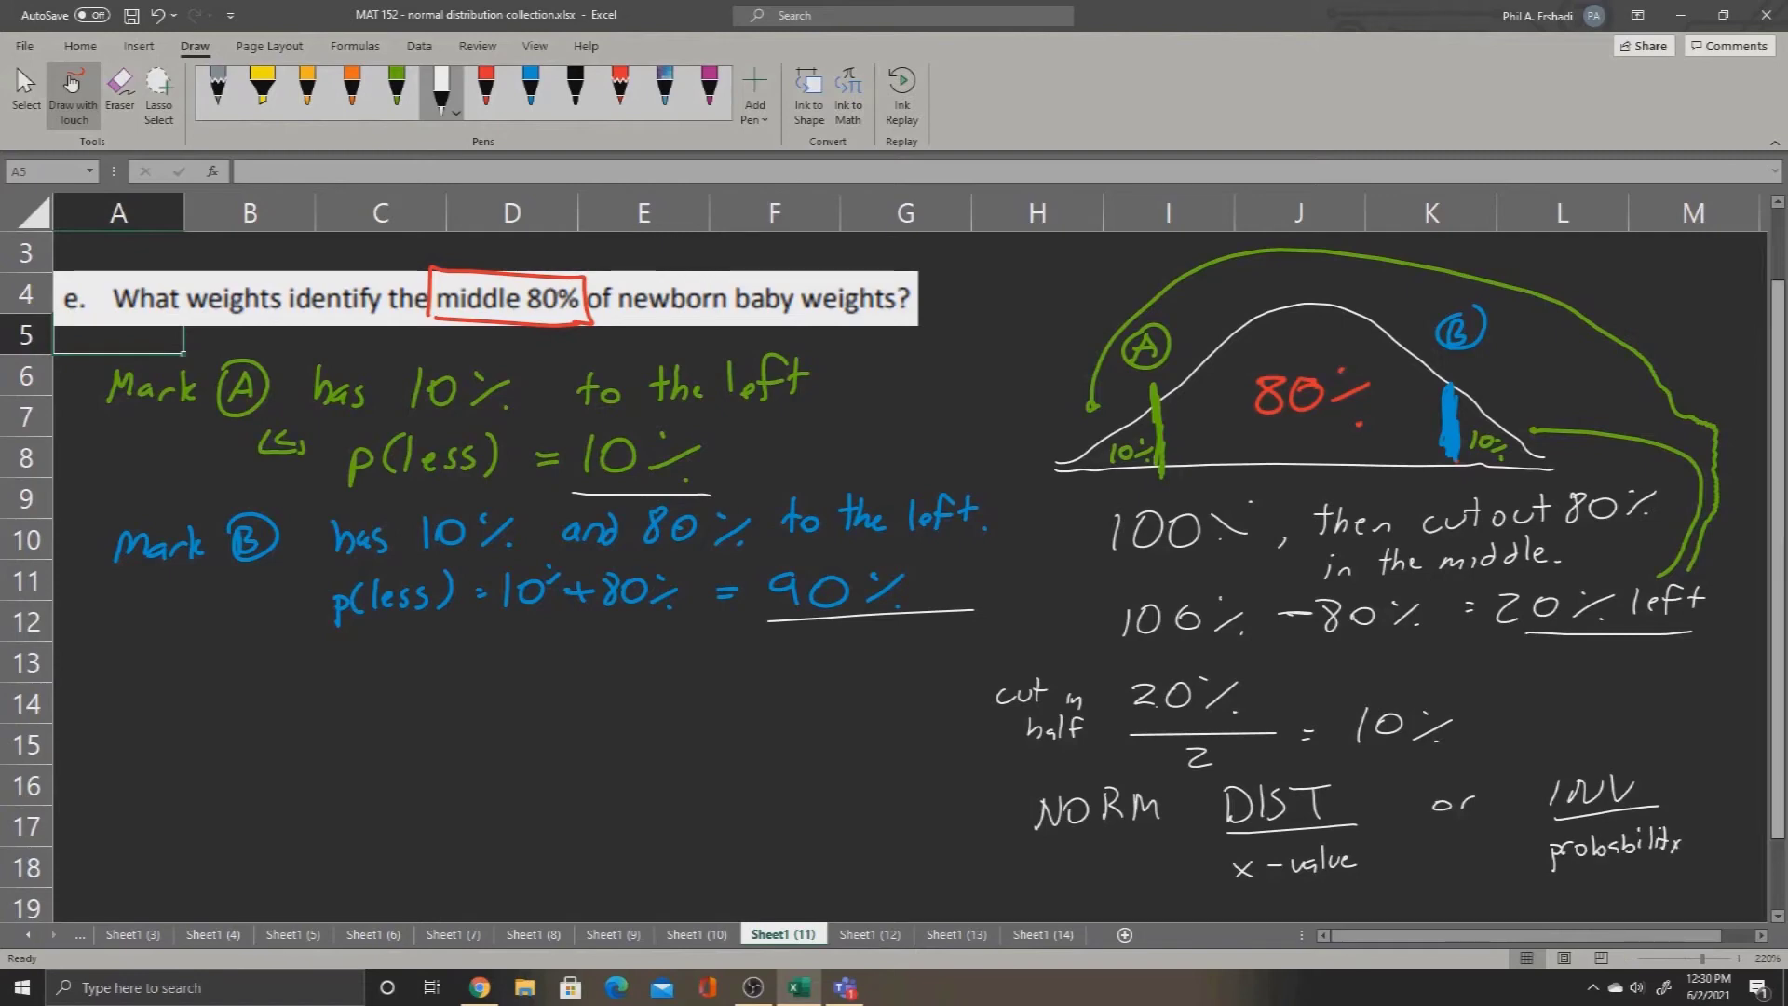
# Draw red boxes around "mean of 3420 g" and "standard deviation of 495 g" in the problem statement.
pyautogui.scroll(1, 893, 576)
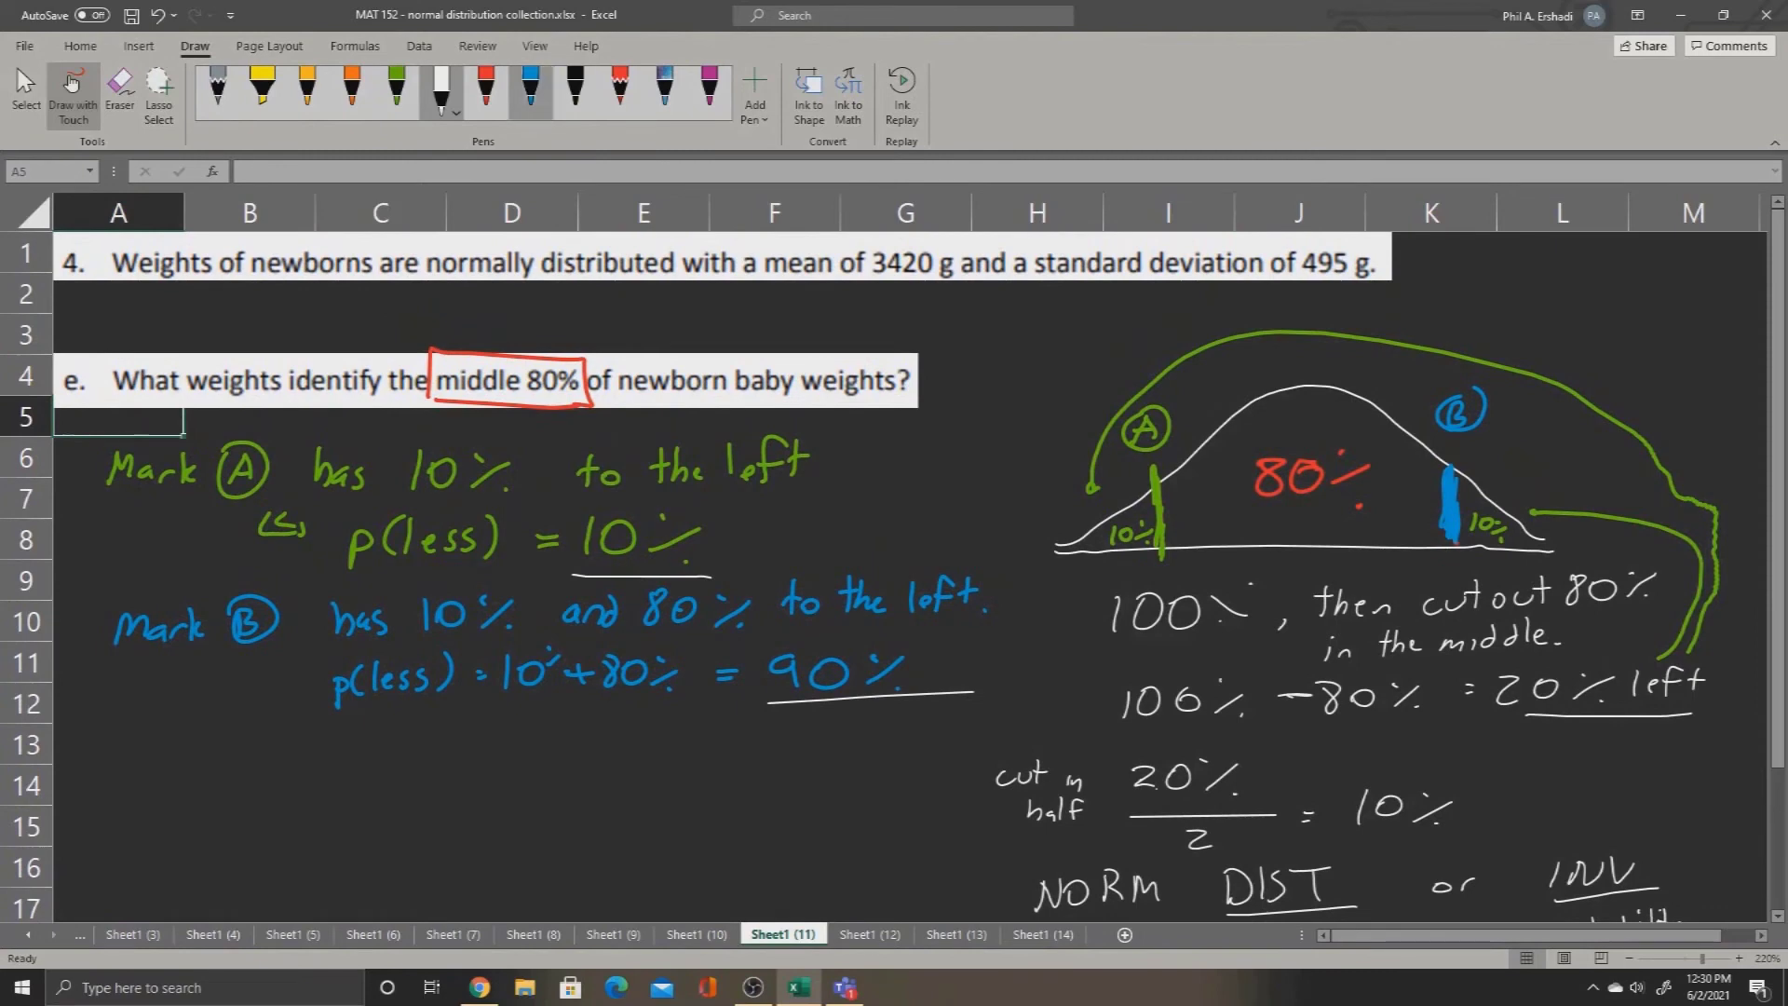
pyautogui.moveTo(486, 92); pyautogui.dragTo(533, 93)
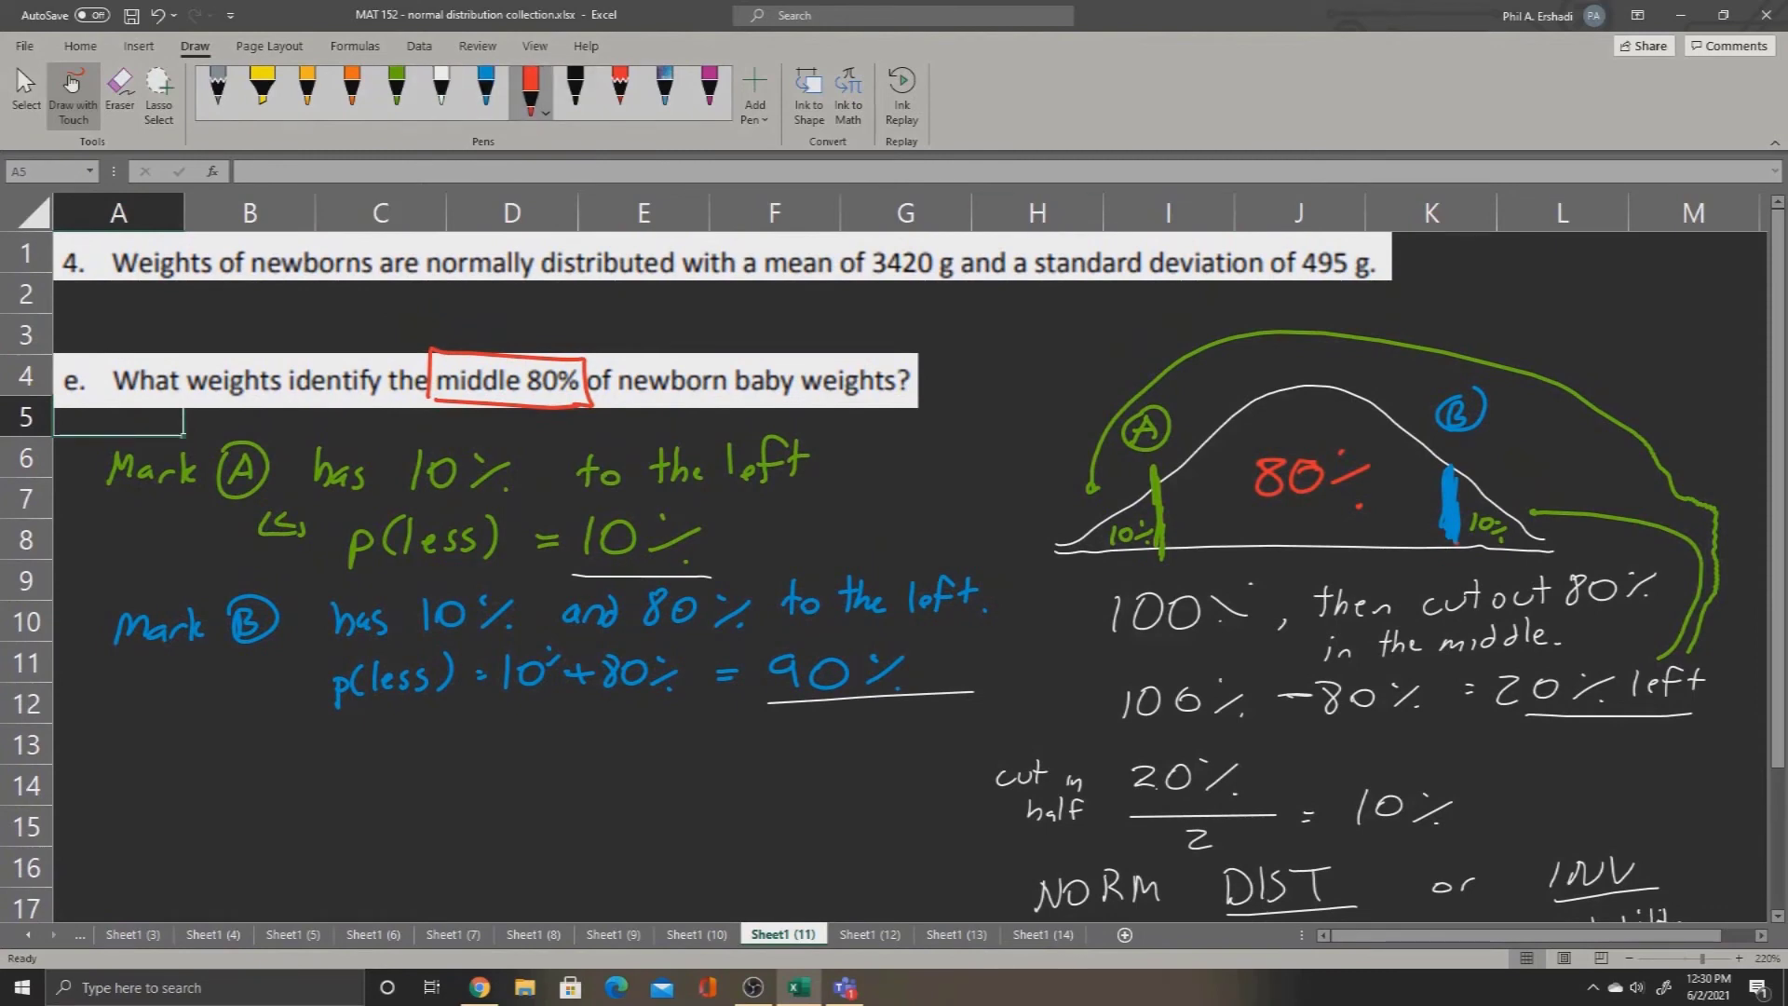
pyautogui.moveTo(763, 282); pyautogui.dragTo(930, 284)
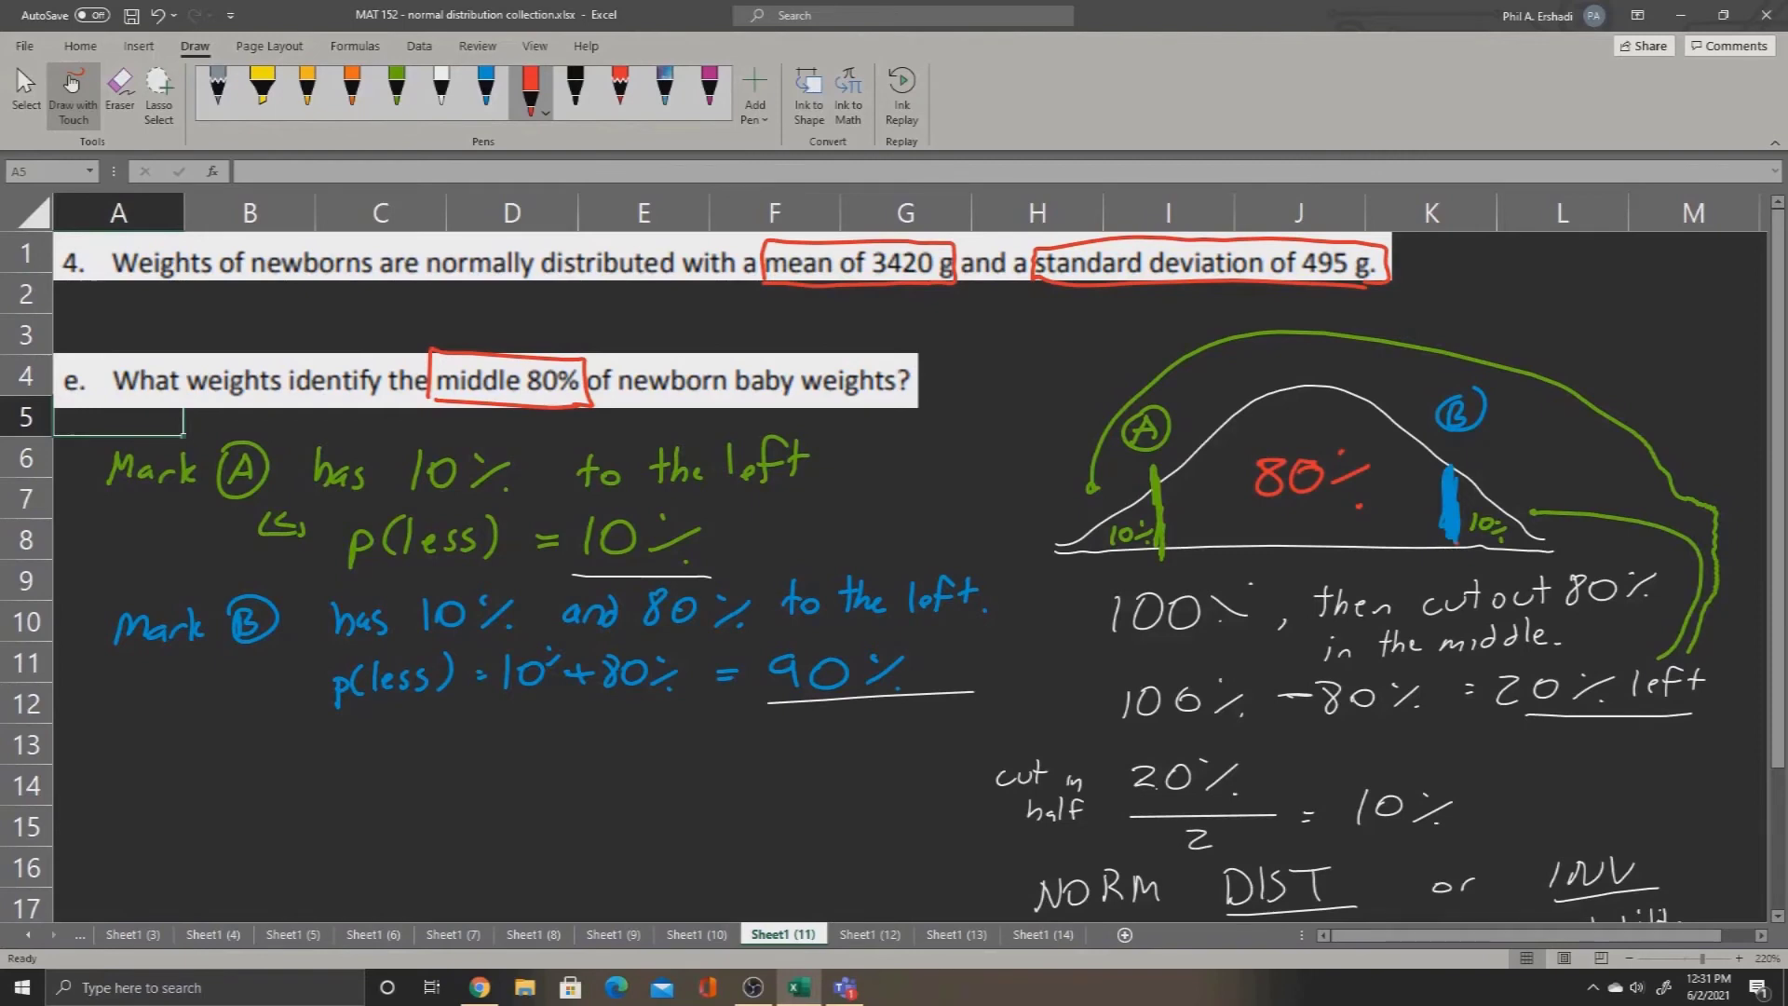
# Handwrite "USE INV, we don't know x." in red below the Mark B work and underline USE.
pyautogui.moveTo(126, 747)
pyautogui.mouseDown()
pyautogui.moveTo(128, 773)
pyautogui.moveTo(147, 744)
pyautogui.mouseUp()
pyautogui.moveTo(185, 744)
pyautogui.mouseDown()
pyautogui.moveTo(164, 772)
pyautogui.moveTo(360, 789)
pyautogui.moveTo(565, 745)
pyautogui.moveTo(792, 766)
pyautogui.mouseUp()
pyautogui.moveTo(119, 788); pyautogui.dragTo(203, 795)
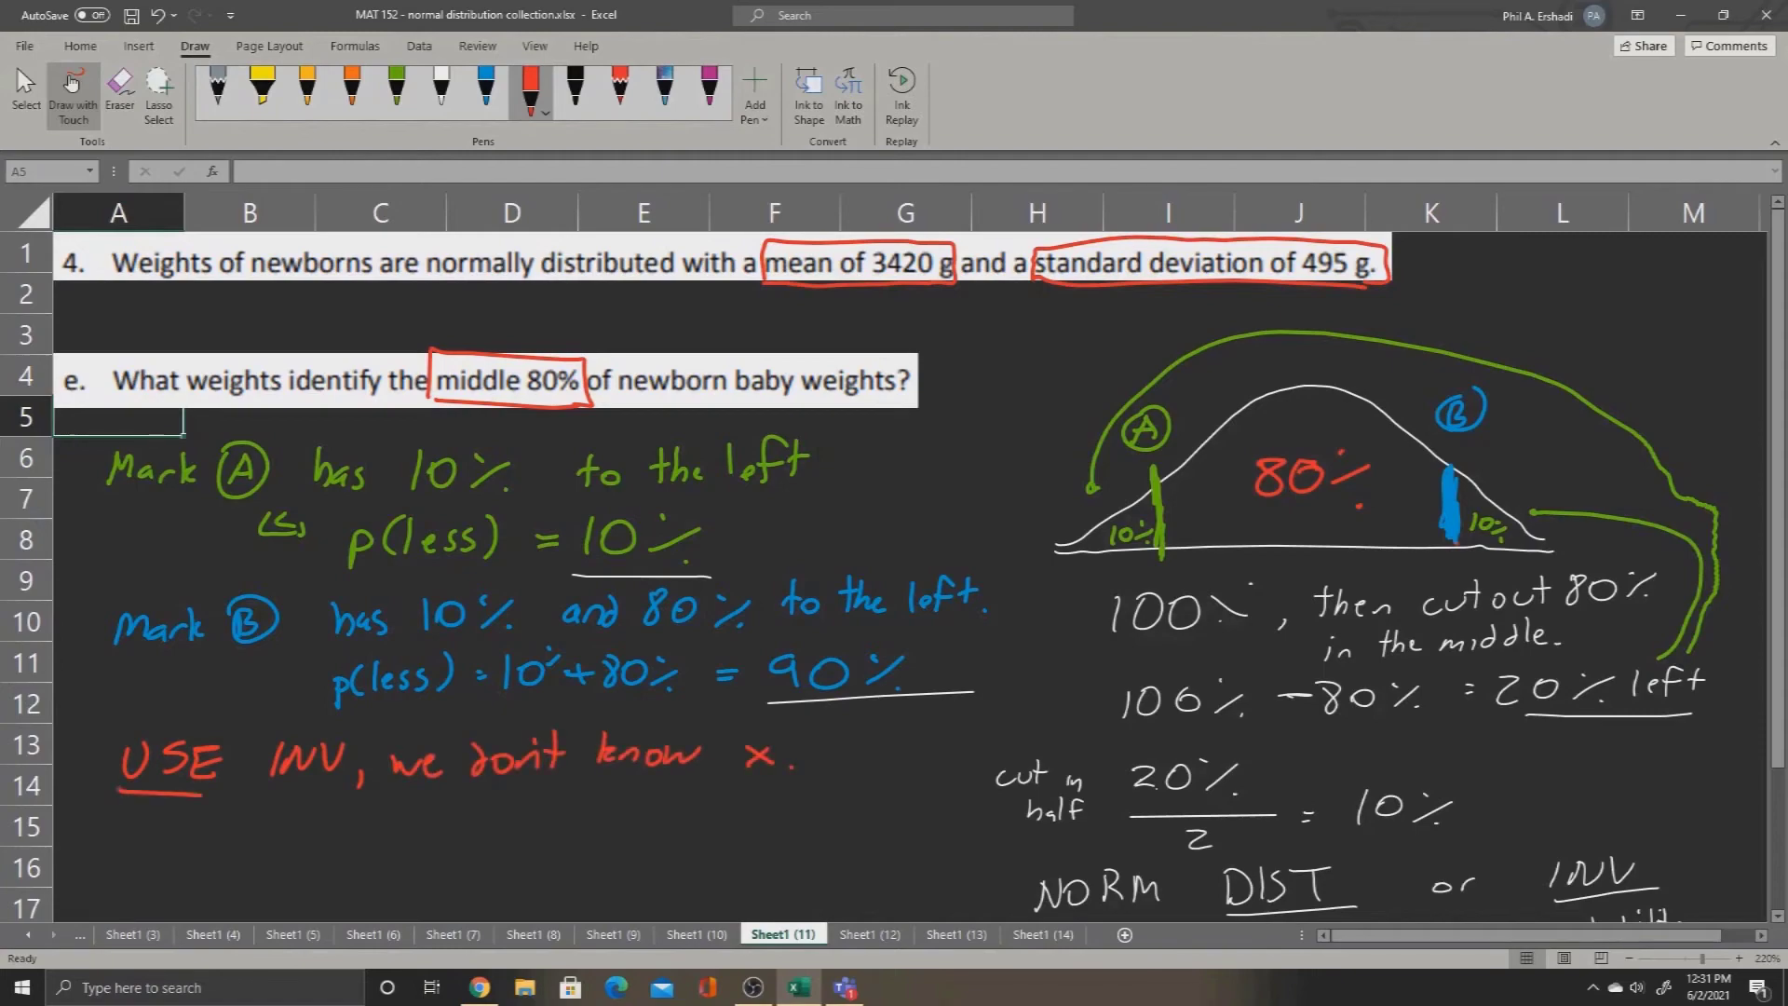
# Handwrite "= NORM.INV(p, mean, stdev)" in white below the red note, with an arrow to p labelled "p(less)".
pyautogui.scroll(-1, 892, 566)
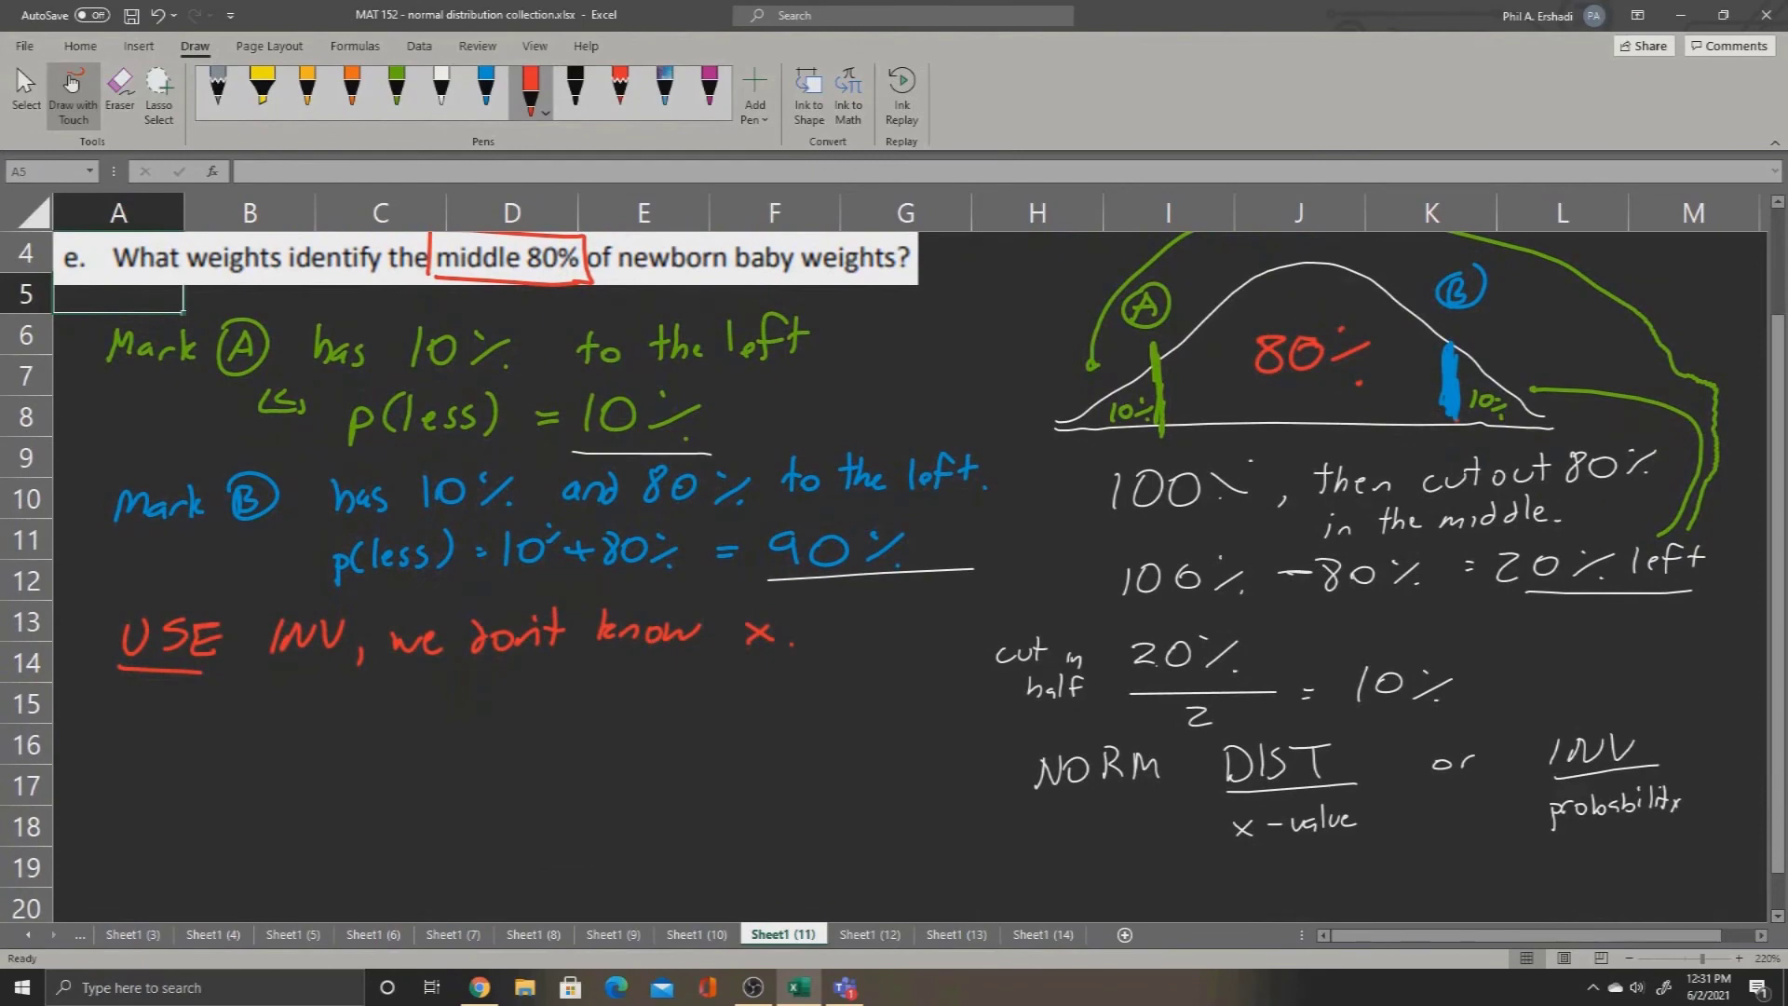
pyautogui.click(441, 88)
pyautogui.moveTo(415, 713)
pyautogui.mouseDown()
pyautogui.moveTo(494, 717)
pyautogui.moveTo(528, 697)
pyautogui.moveTo(528, 725)
pyautogui.mouseUp()
pyautogui.moveTo(537, 727)
pyautogui.mouseDown()
pyautogui.moveTo(540, 697)
pyautogui.moveTo(563, 724)
pyautogui.mouseUp()
pyautogui.moveTo(570, 723); pyautogui.dragTo(590, 723)
pyautogui.moveTo(607, 694)
pyautogui.mouseDown()
pyautogui.moveTo(615, 713)
pyautogui.moveTo(664, 686)
pyautogui.moveTo(693, 736)
pyautogui.mouseUp()
pyautogui.moveTo(694, 704)
pyautogui.mouseDown()
pyautogui.moveTo(710, 735)
pyautogui.moveTo(737, 704)
pyautogui.moveTo(750, 716)
pyautogui.mouseUp()
pyautogui.moveTo(755, 703); pyautogui.dragTo(762, 716)
pyautogui.moveTo(773, 705); pyautogui.dragTo(795, 716)
pyautogui.moveTo(805, 719)
pyautogui.mouseDown()
pyautogui.moveTo(865, 681)
pyautogui.moveTo(881, 706)
pyautogui.mouseUp()
pyautogui.moveTo(883, 691); pyautogui.dragTo(899, 719)
pyautogui.moveTo(686, 775)
pyautogui.mouseDown()
pyautogui.moveTo(690, 743)
pyautogui.moveTo(670, 808)
pyautogui.moveTo(735, 801)
pyautogui.mouseUp()
pyautogui.moveTo(751, 769); pyautogui.dragTo(754, 798)
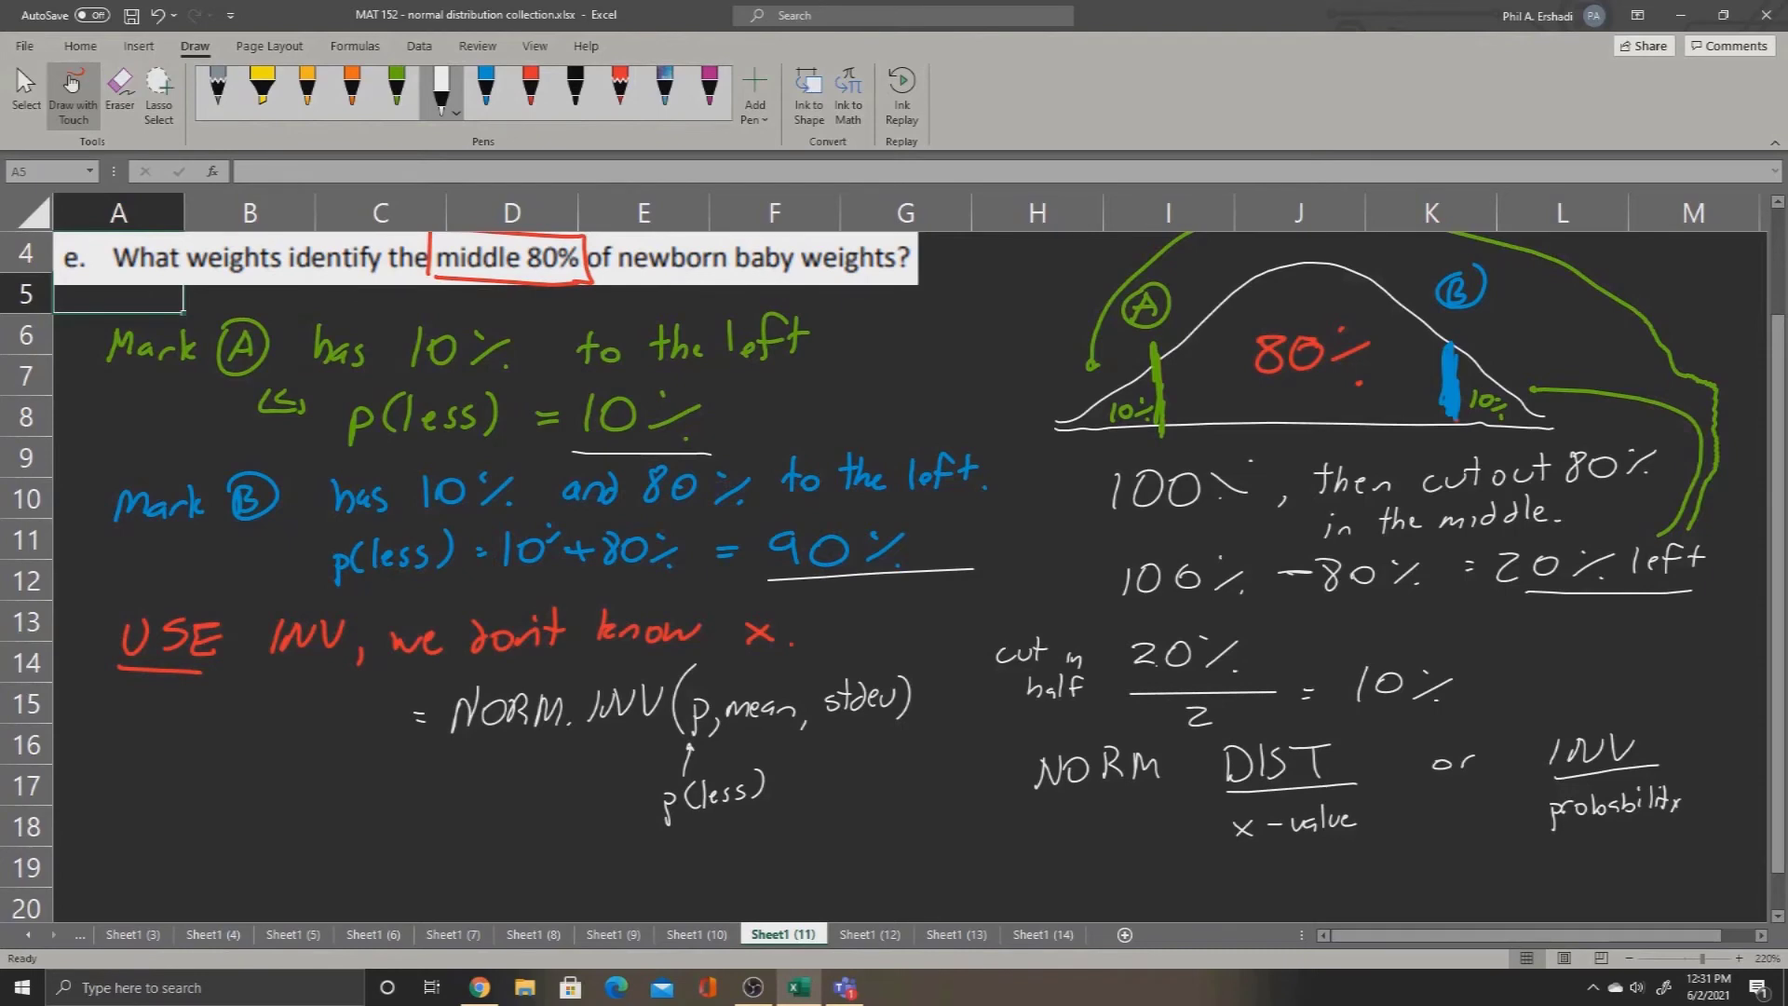
# Leave ink mode and enter the labels p(less), mean and stdev in cells A18 to A20.
pyautogui.click(26, 91)
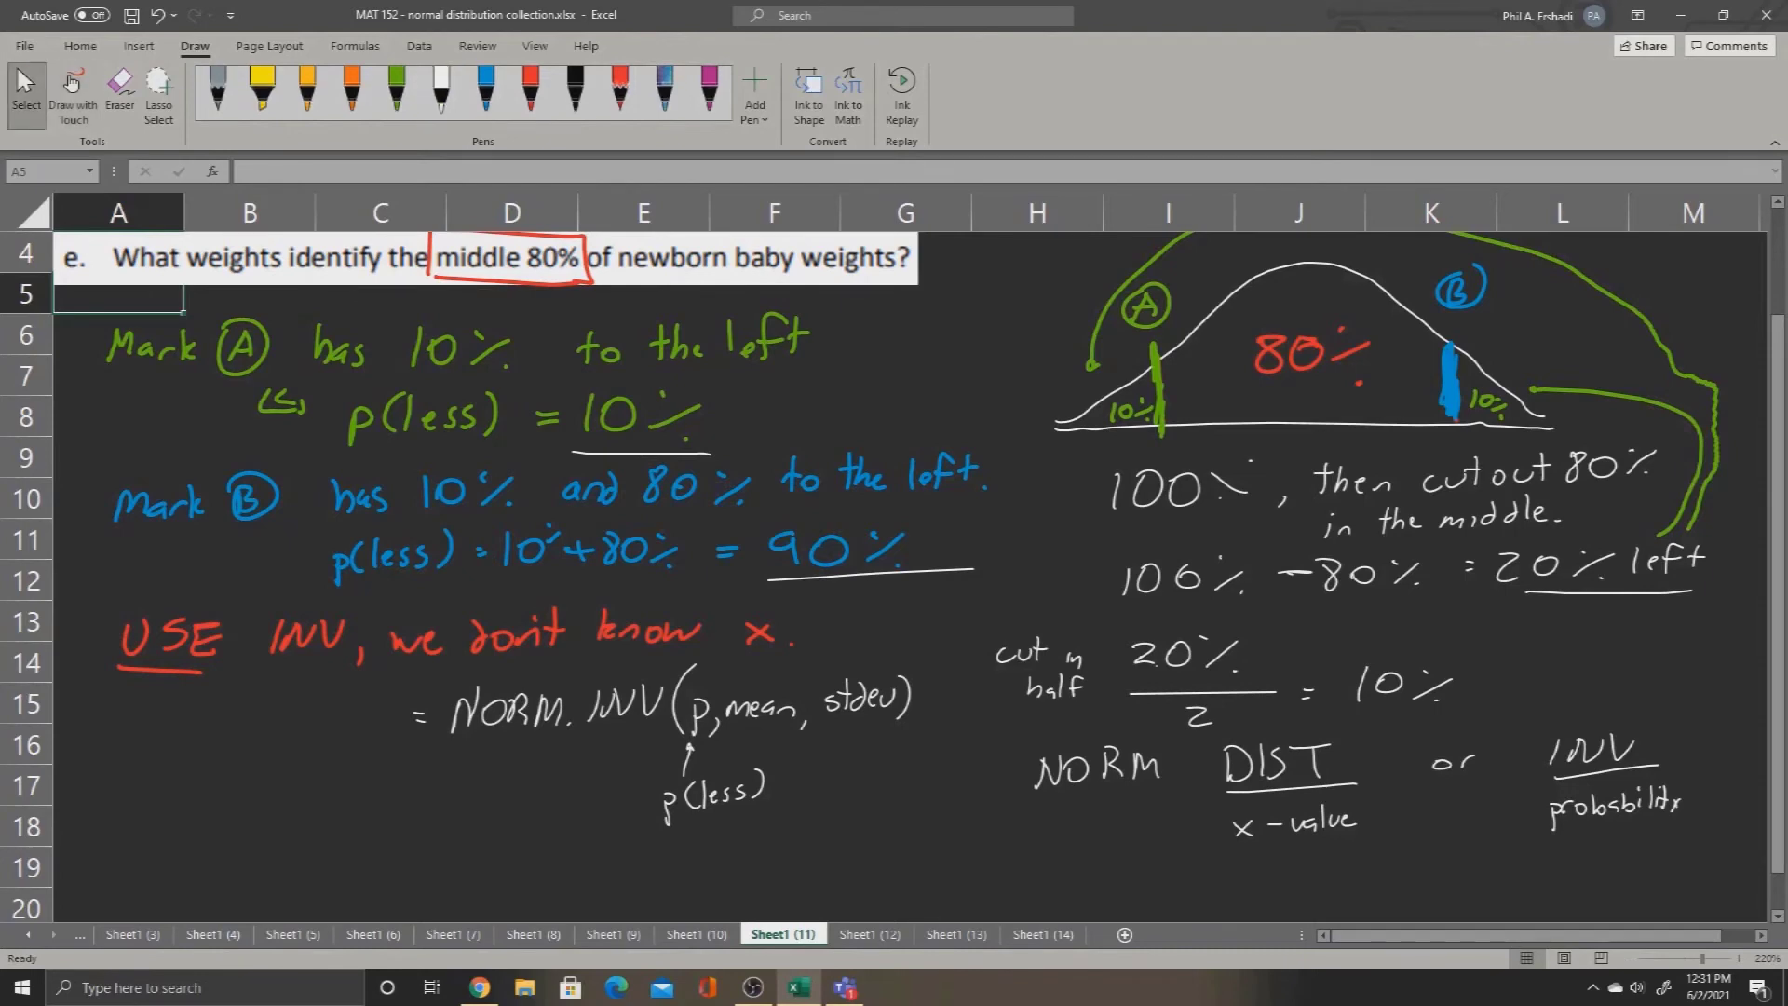
pyautogui.click(118, 786)
pyautogui.click(118, 826)
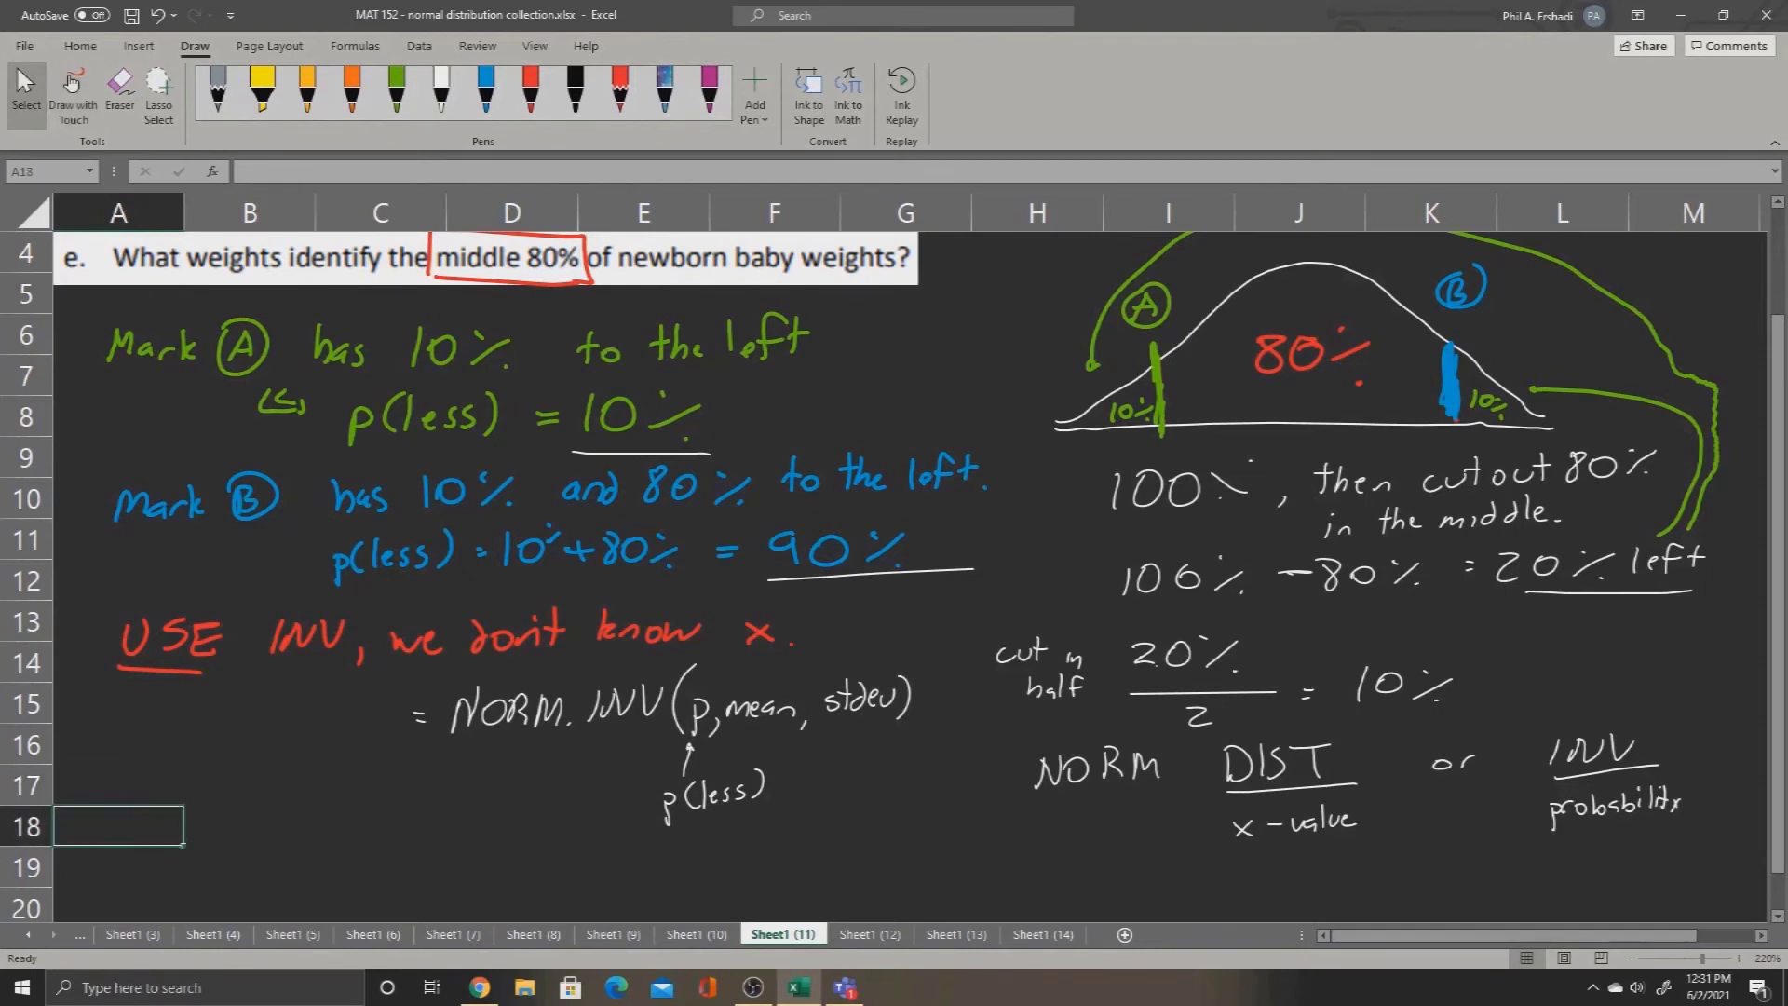
pyautogui.write('p(less)')
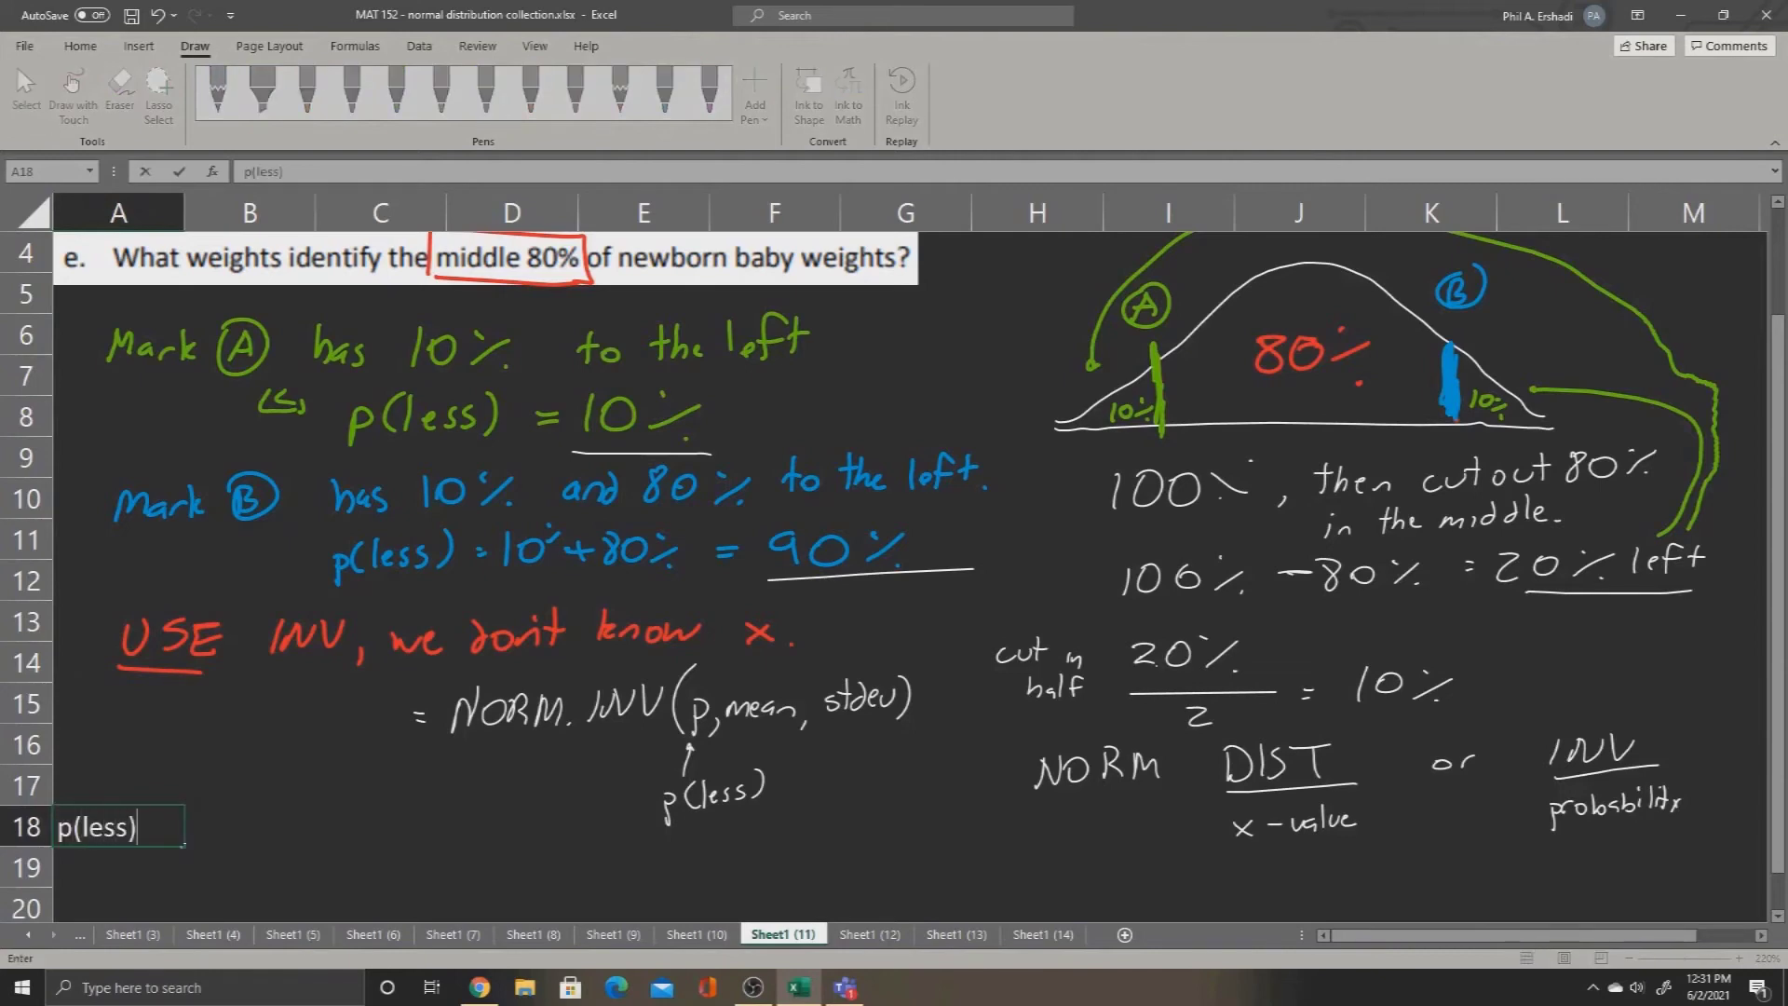
pyautogui.hotkey('ctrl', 'Return')
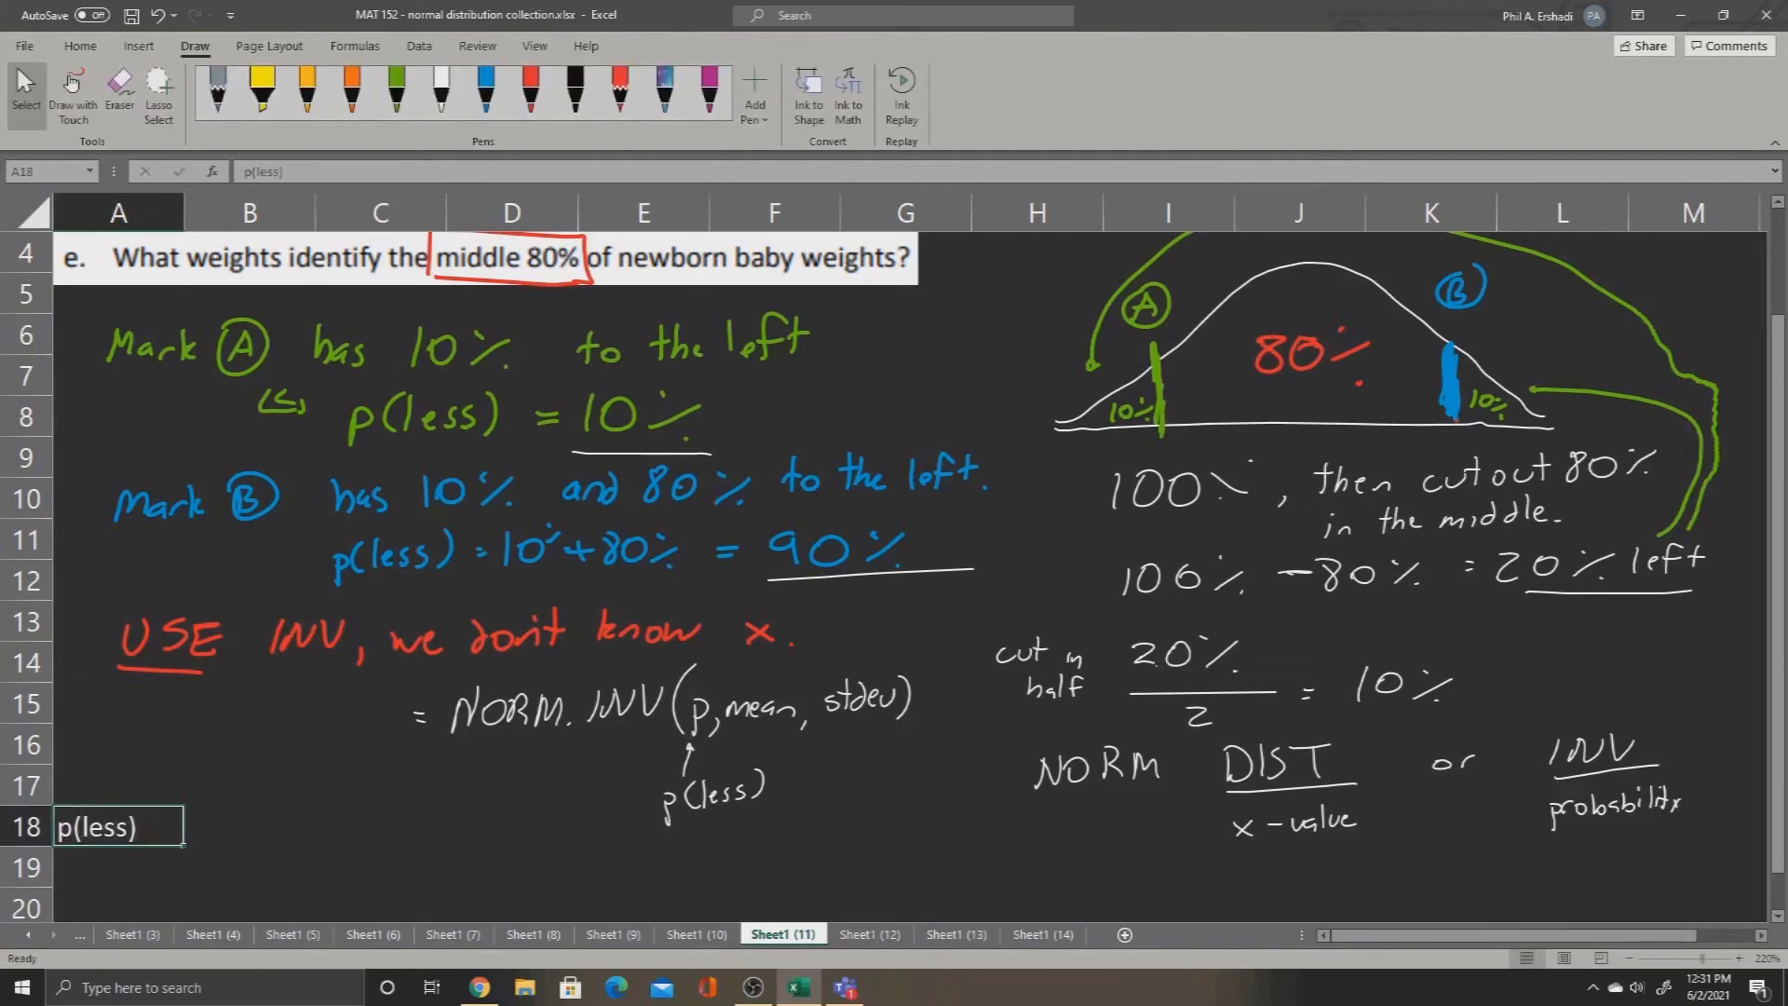
pyautogui.click(118, 868)
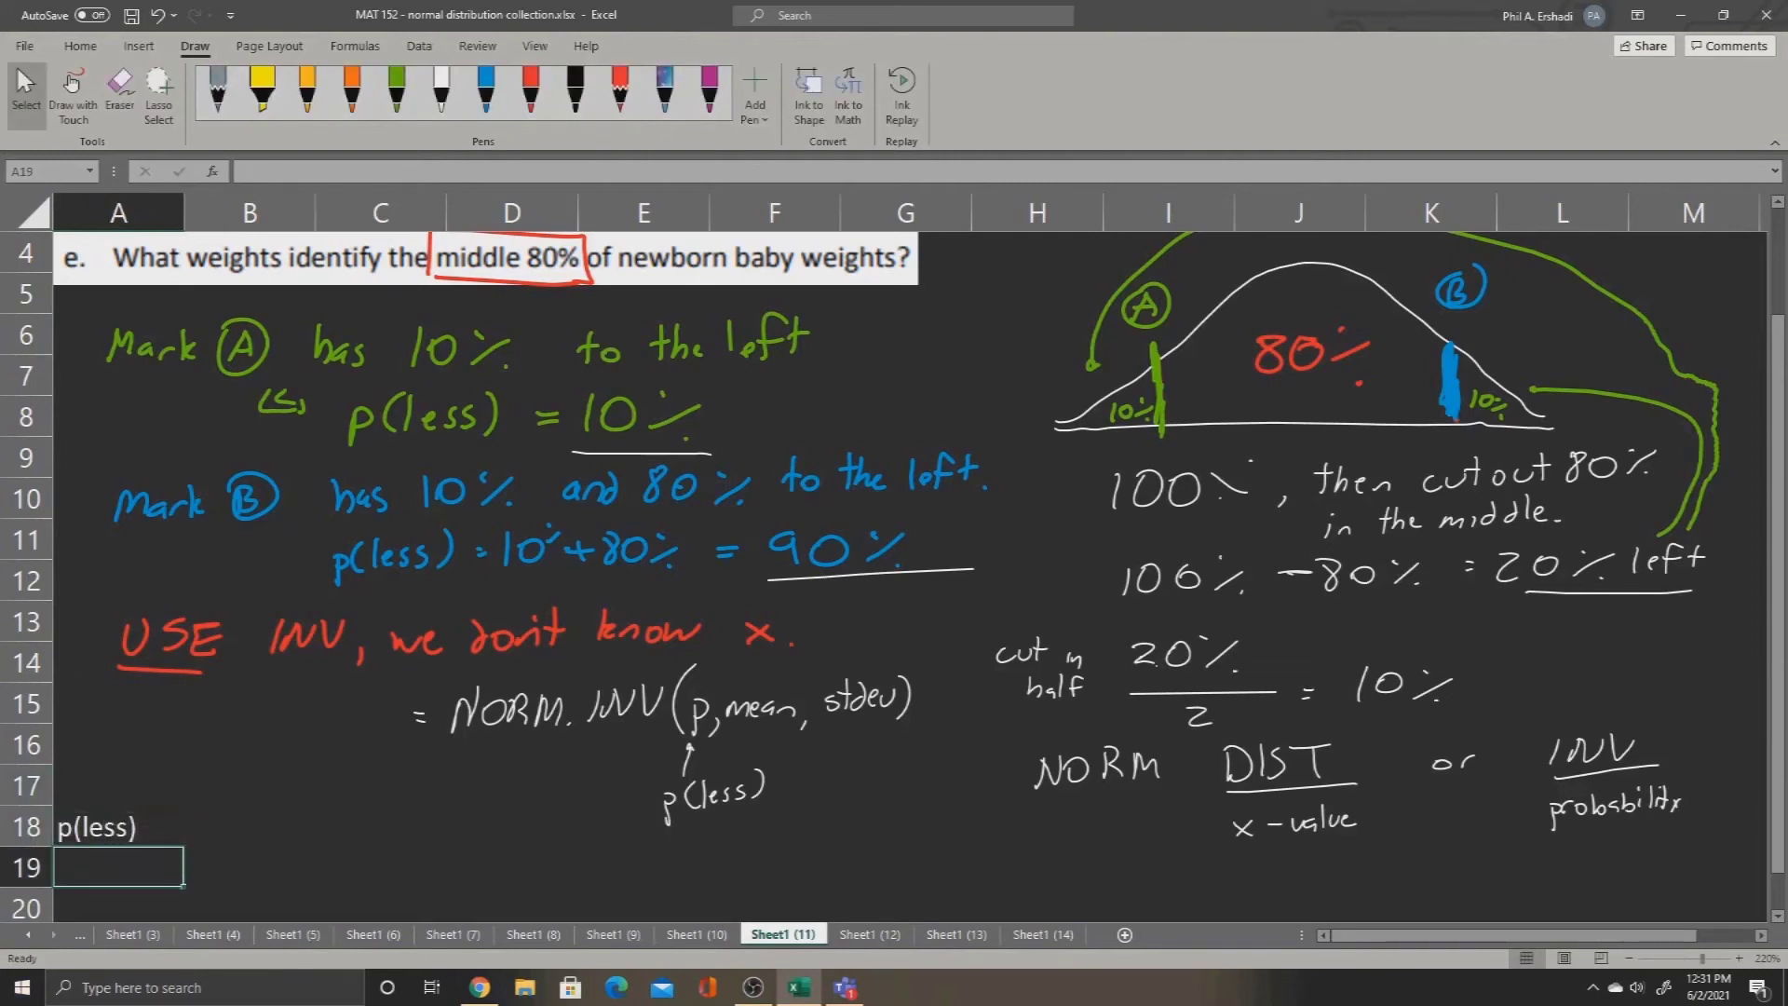
pyautogui.write('mean')
pyautogui.hotkey('ctrl', 'Return')
pyautogui.click(119, 906)
pyautogui.write('stdev')
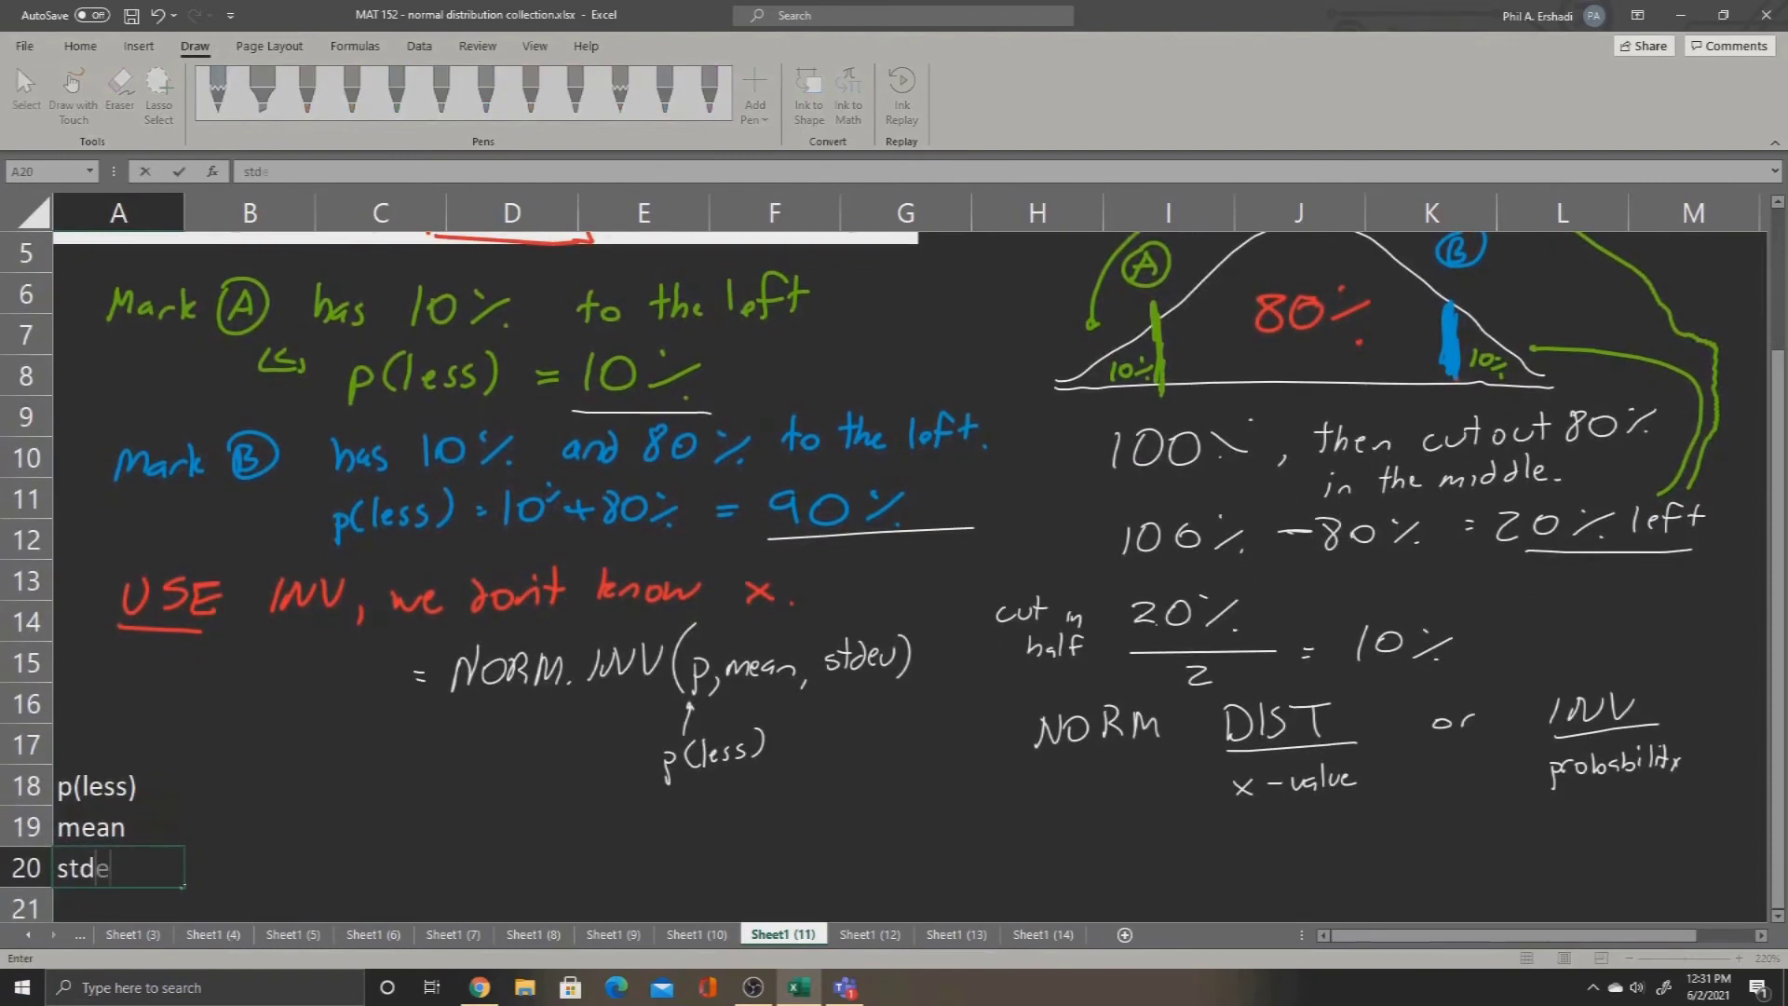
pyautogui.hotkey('ctrl', 'Return')
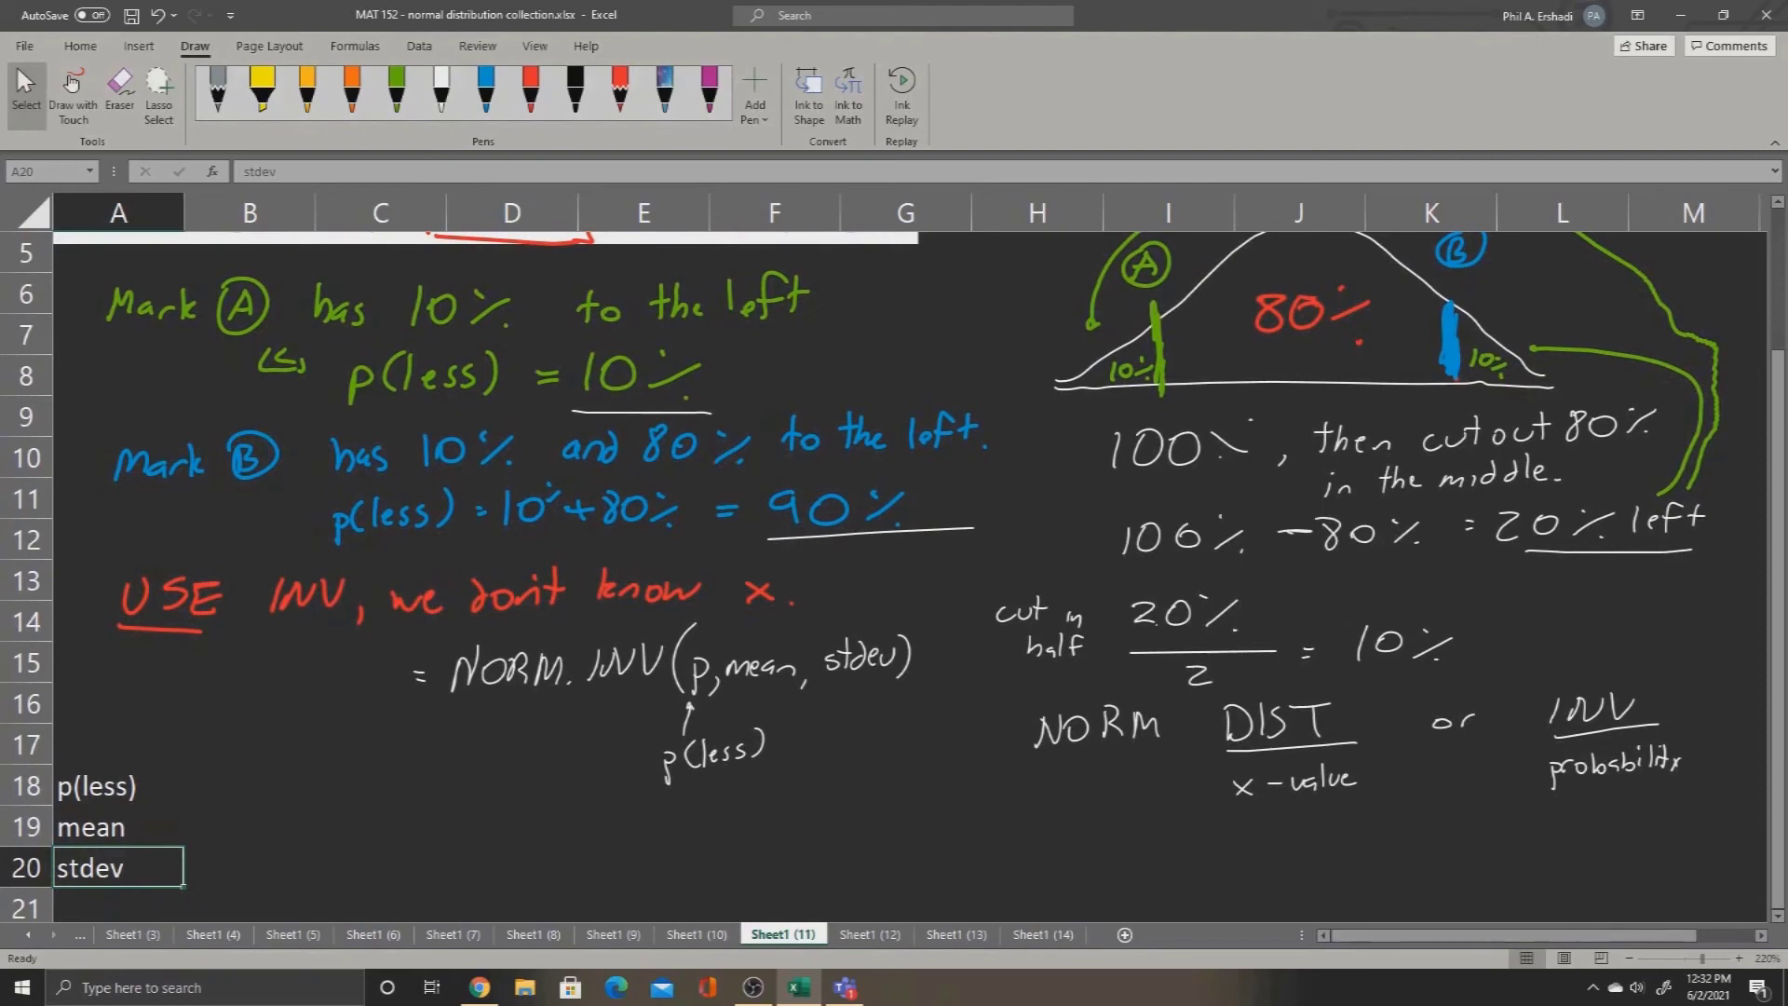
# Enter the p(less) values 10% in B18 and 90% in C18.
pyautogui.scroll(-1, 892, 576)
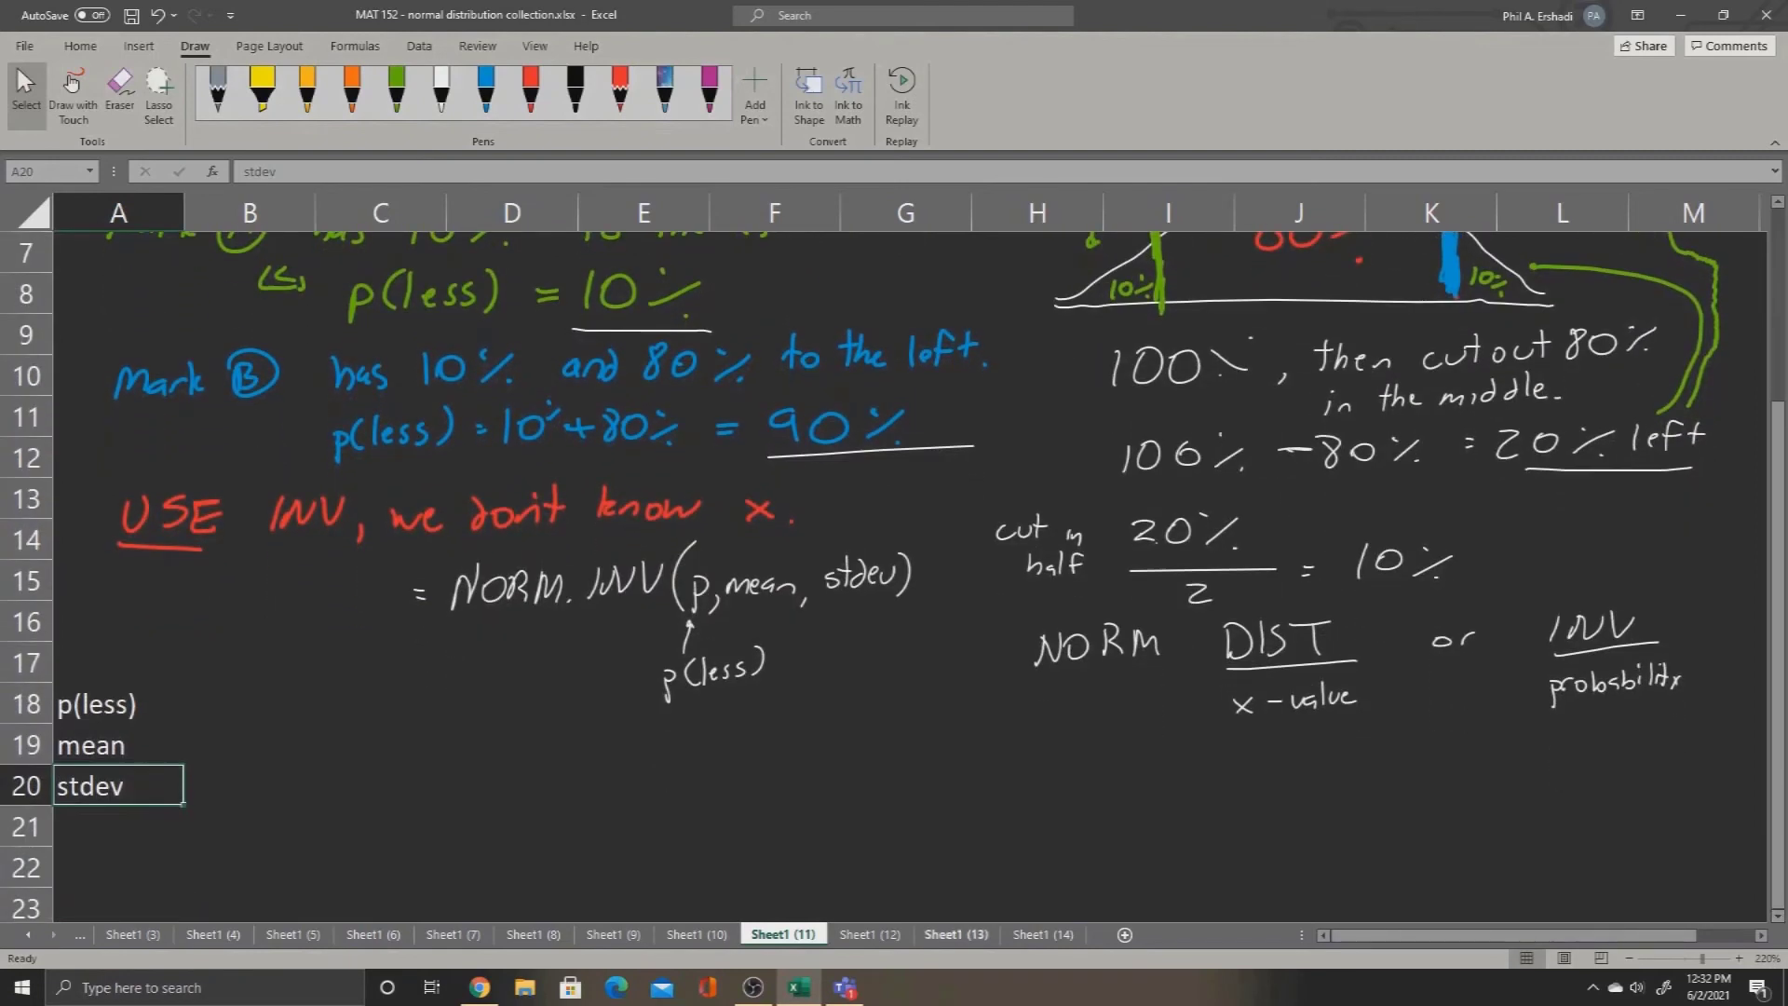
pyautogui.click(250, 703)
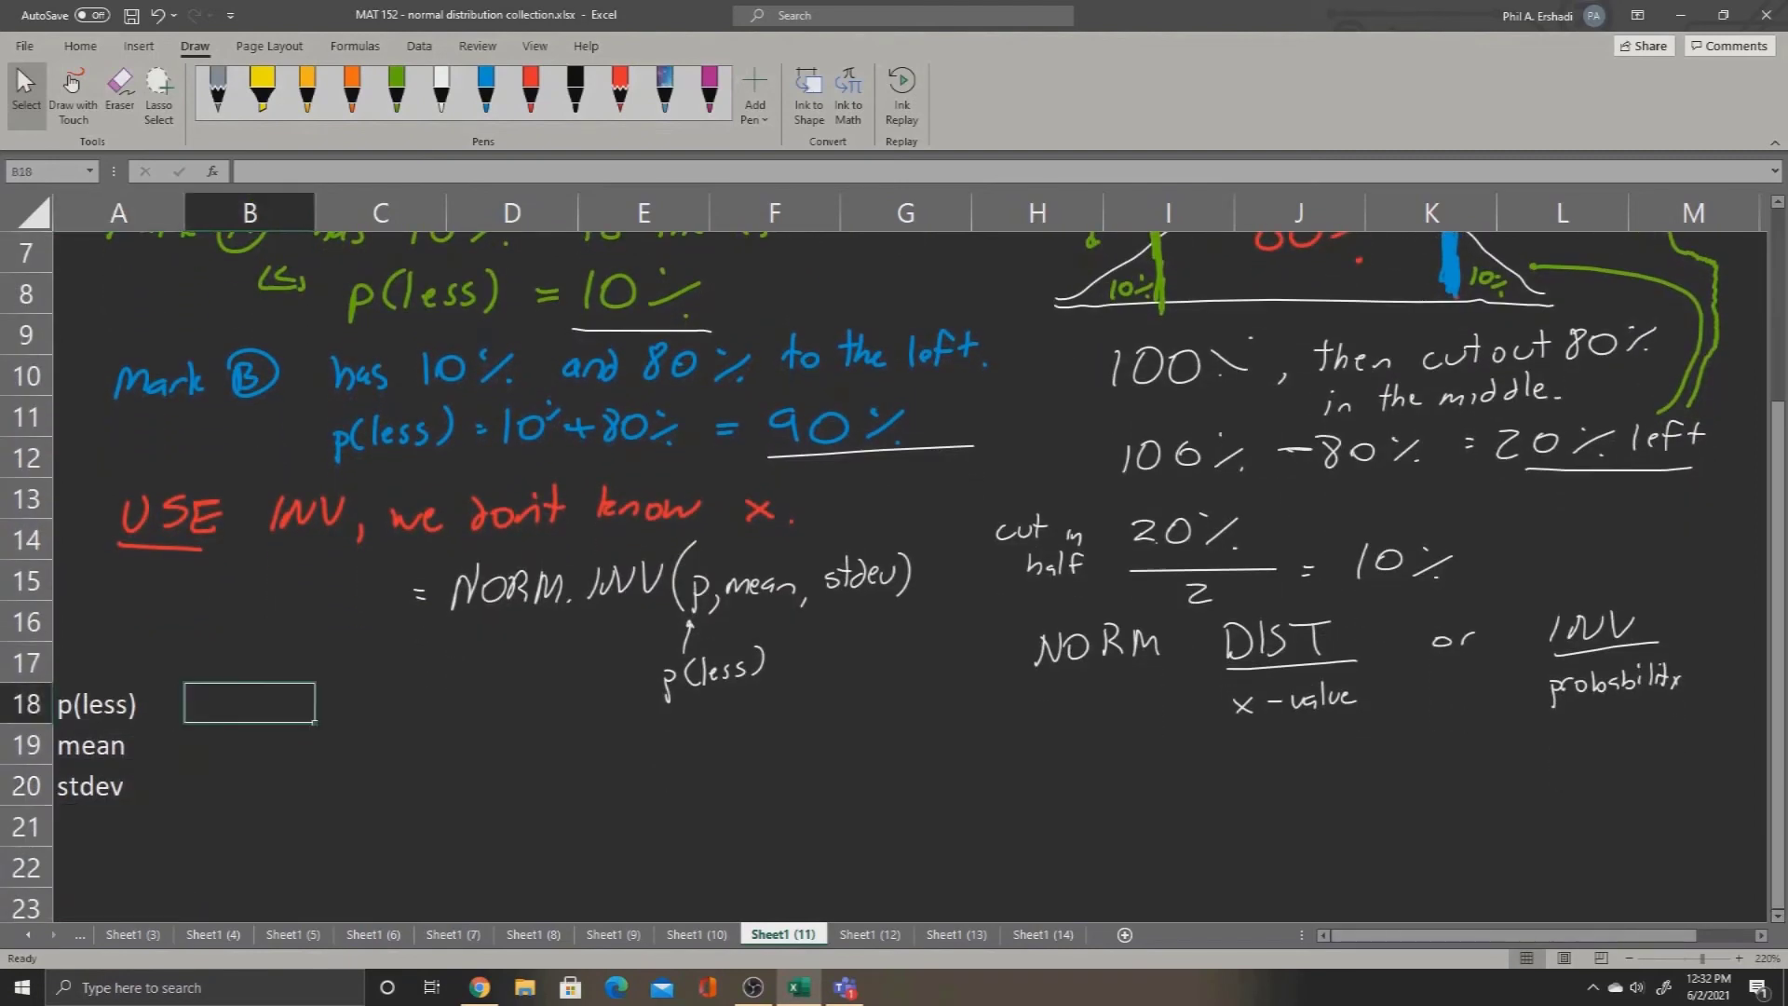
pyautogui.write('10%')
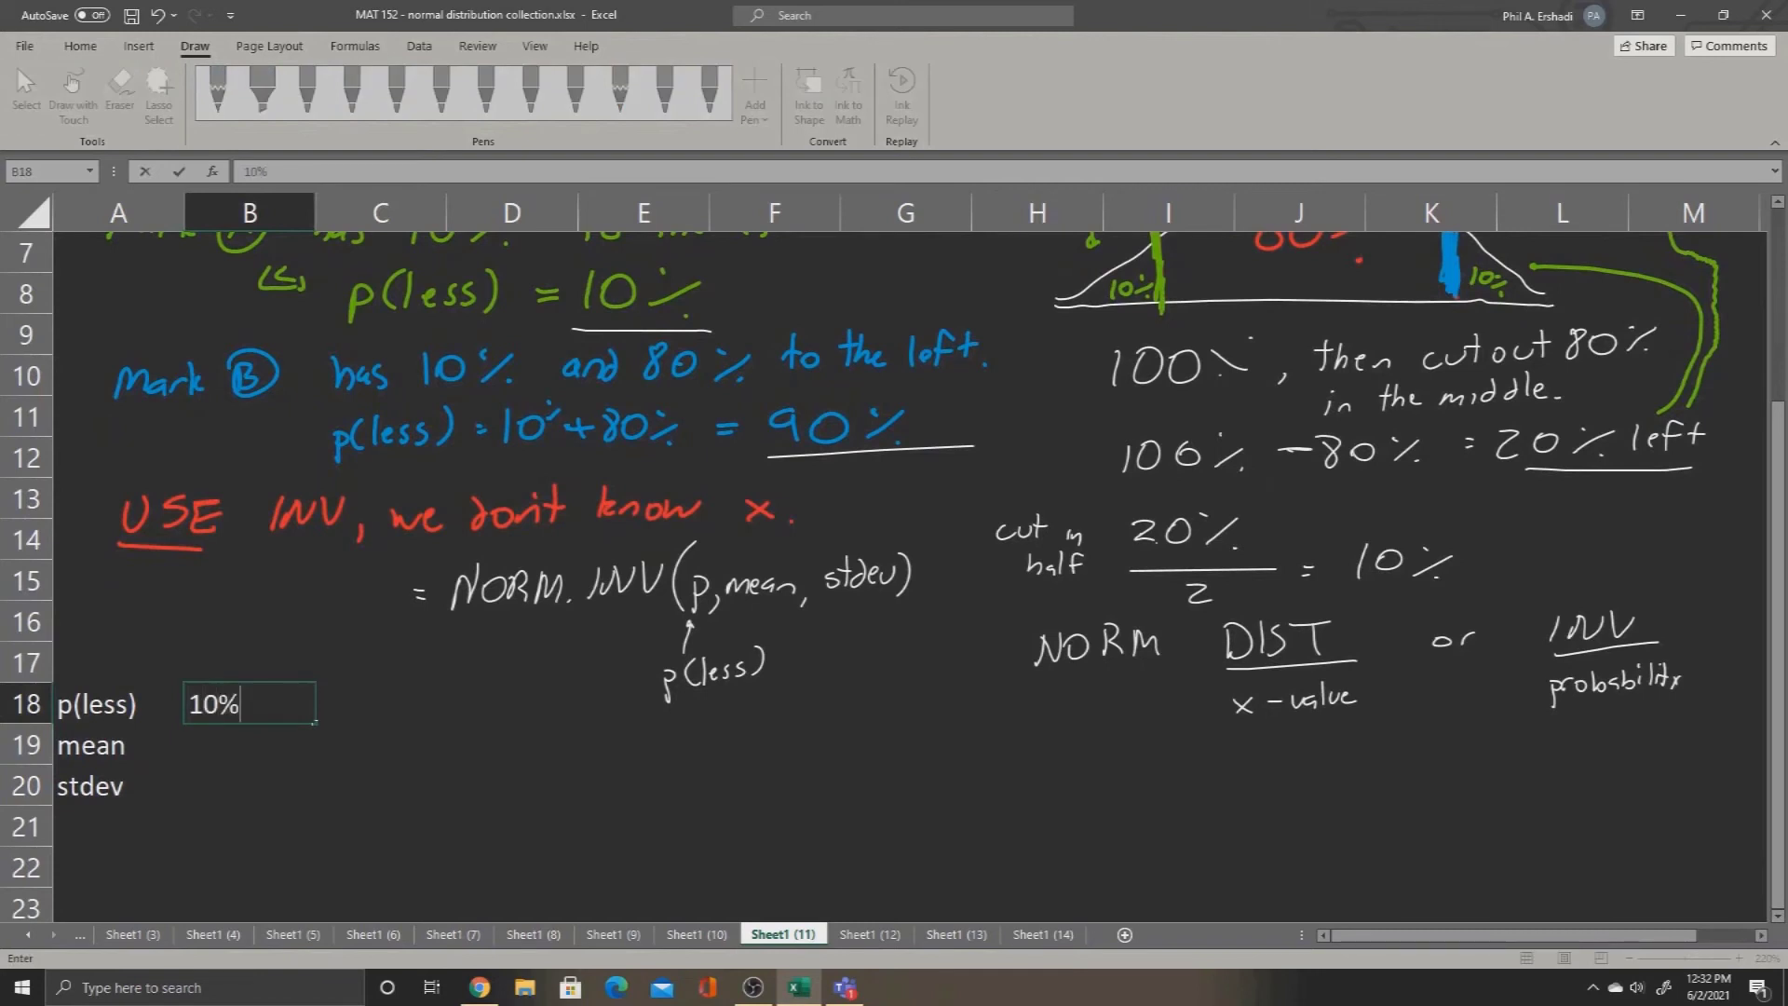
pyautogui.hotkey('ctrl', 'Return')
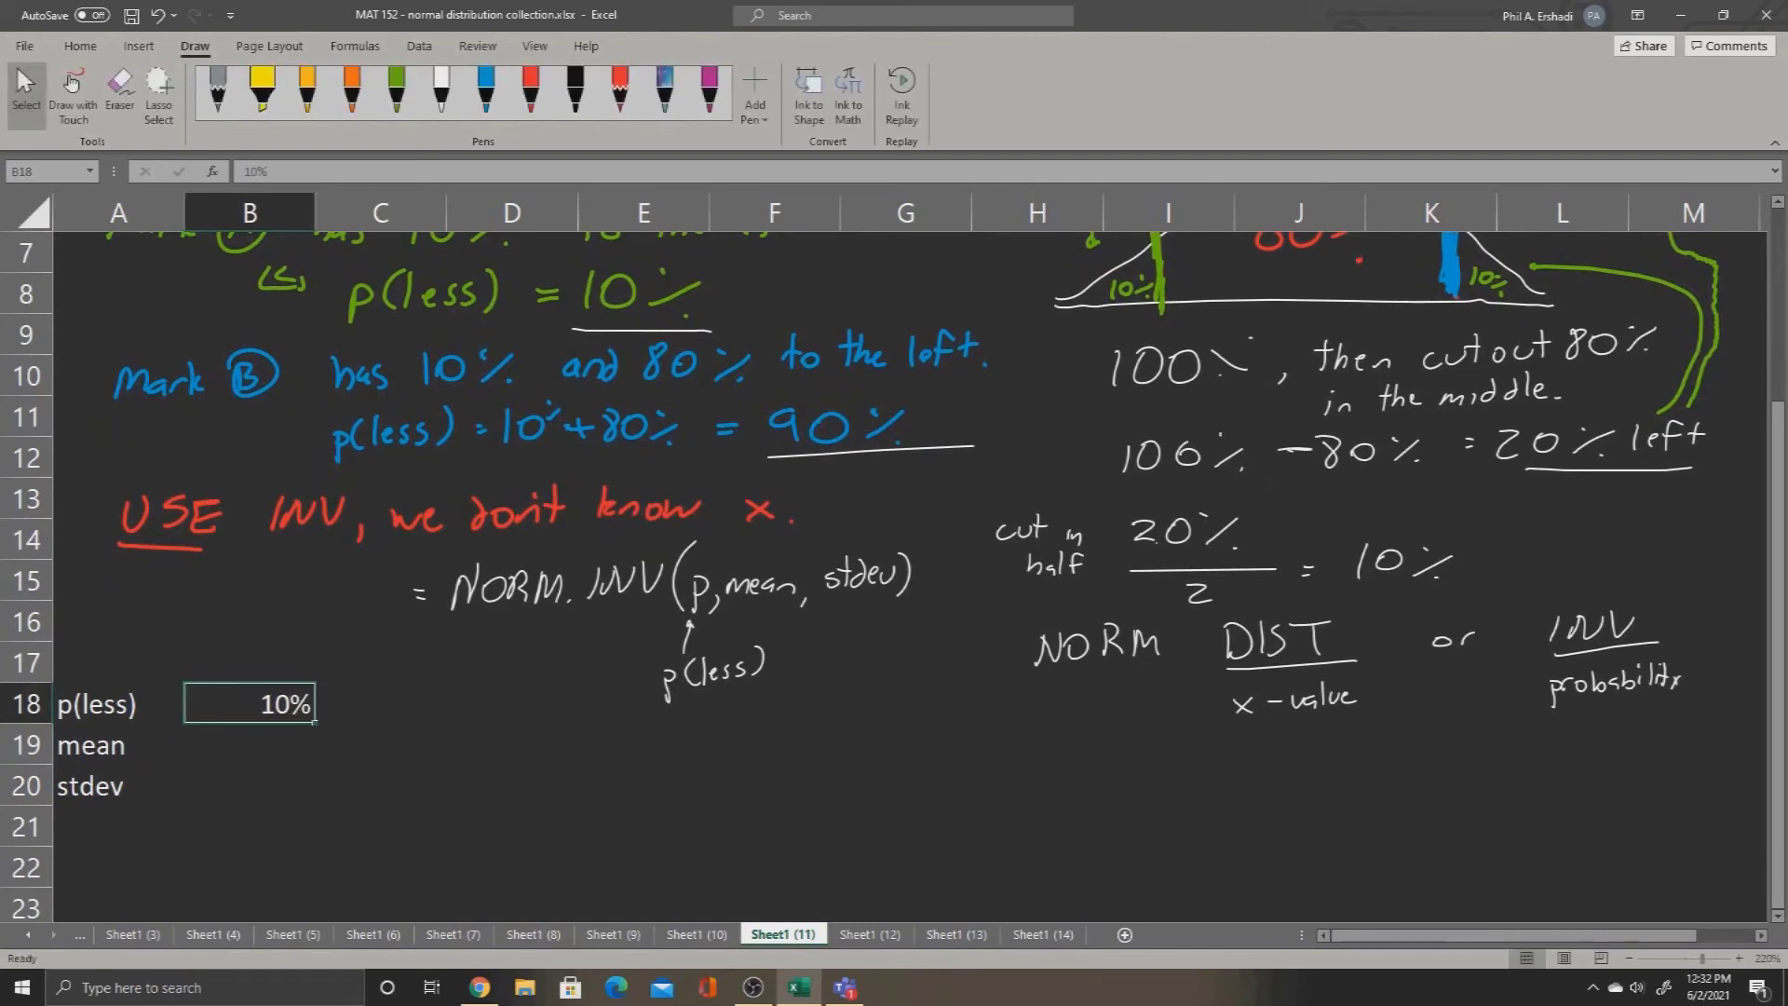
pyautogui.click(381, 703)
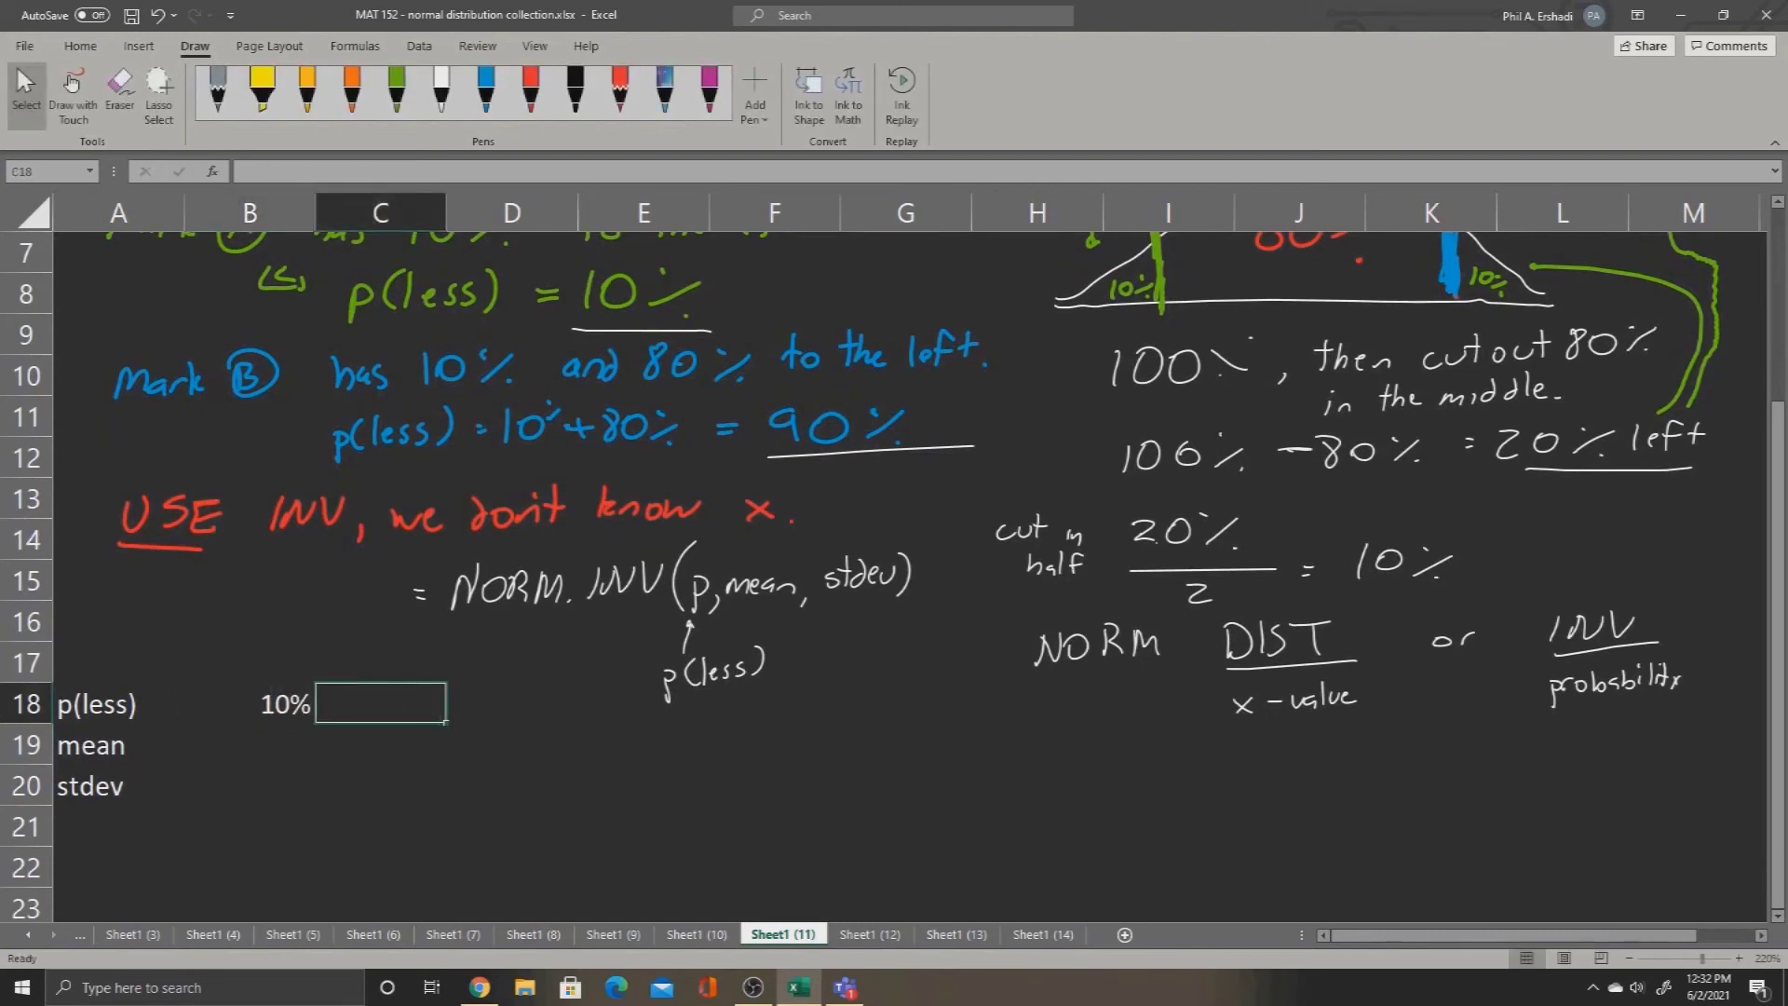
pyautogui.write('90%')
pyautogui.press('Return')
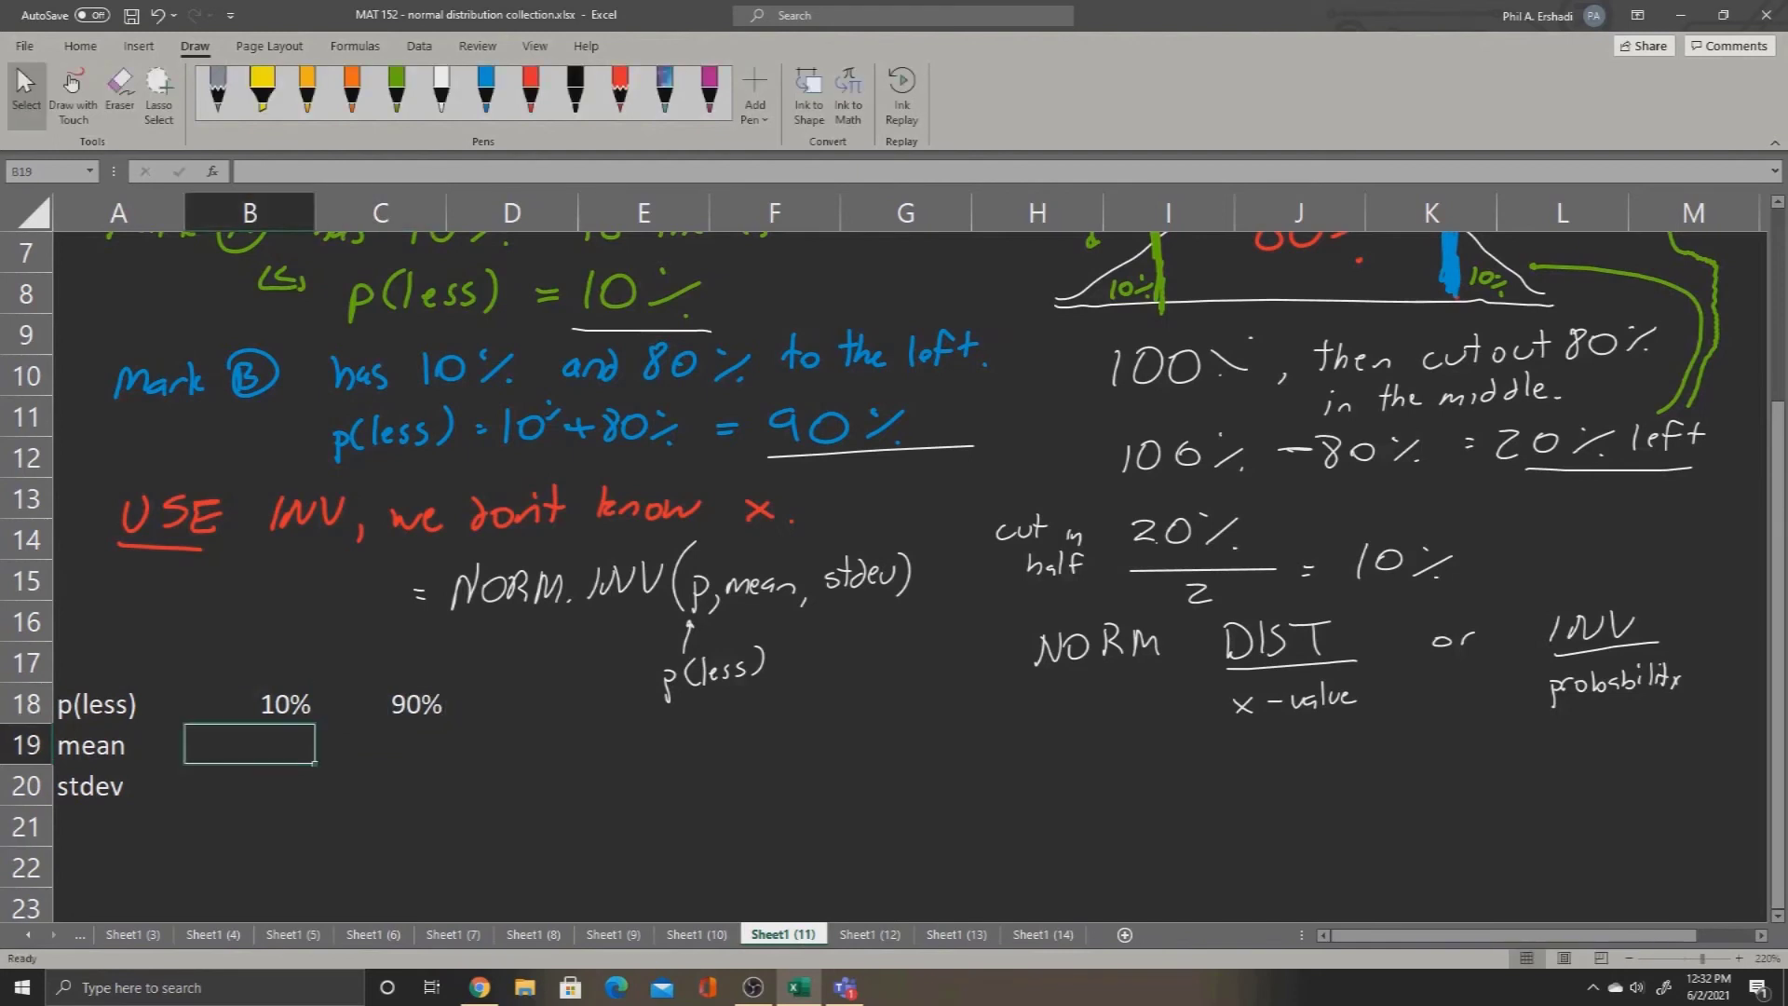
# Enter the mean 3420 in both B19 and C19.
pyautogui.write('3420')
pyautogui.press('Tab')
pyautogui.write('3420')
pyautogui.press('BackSpace')
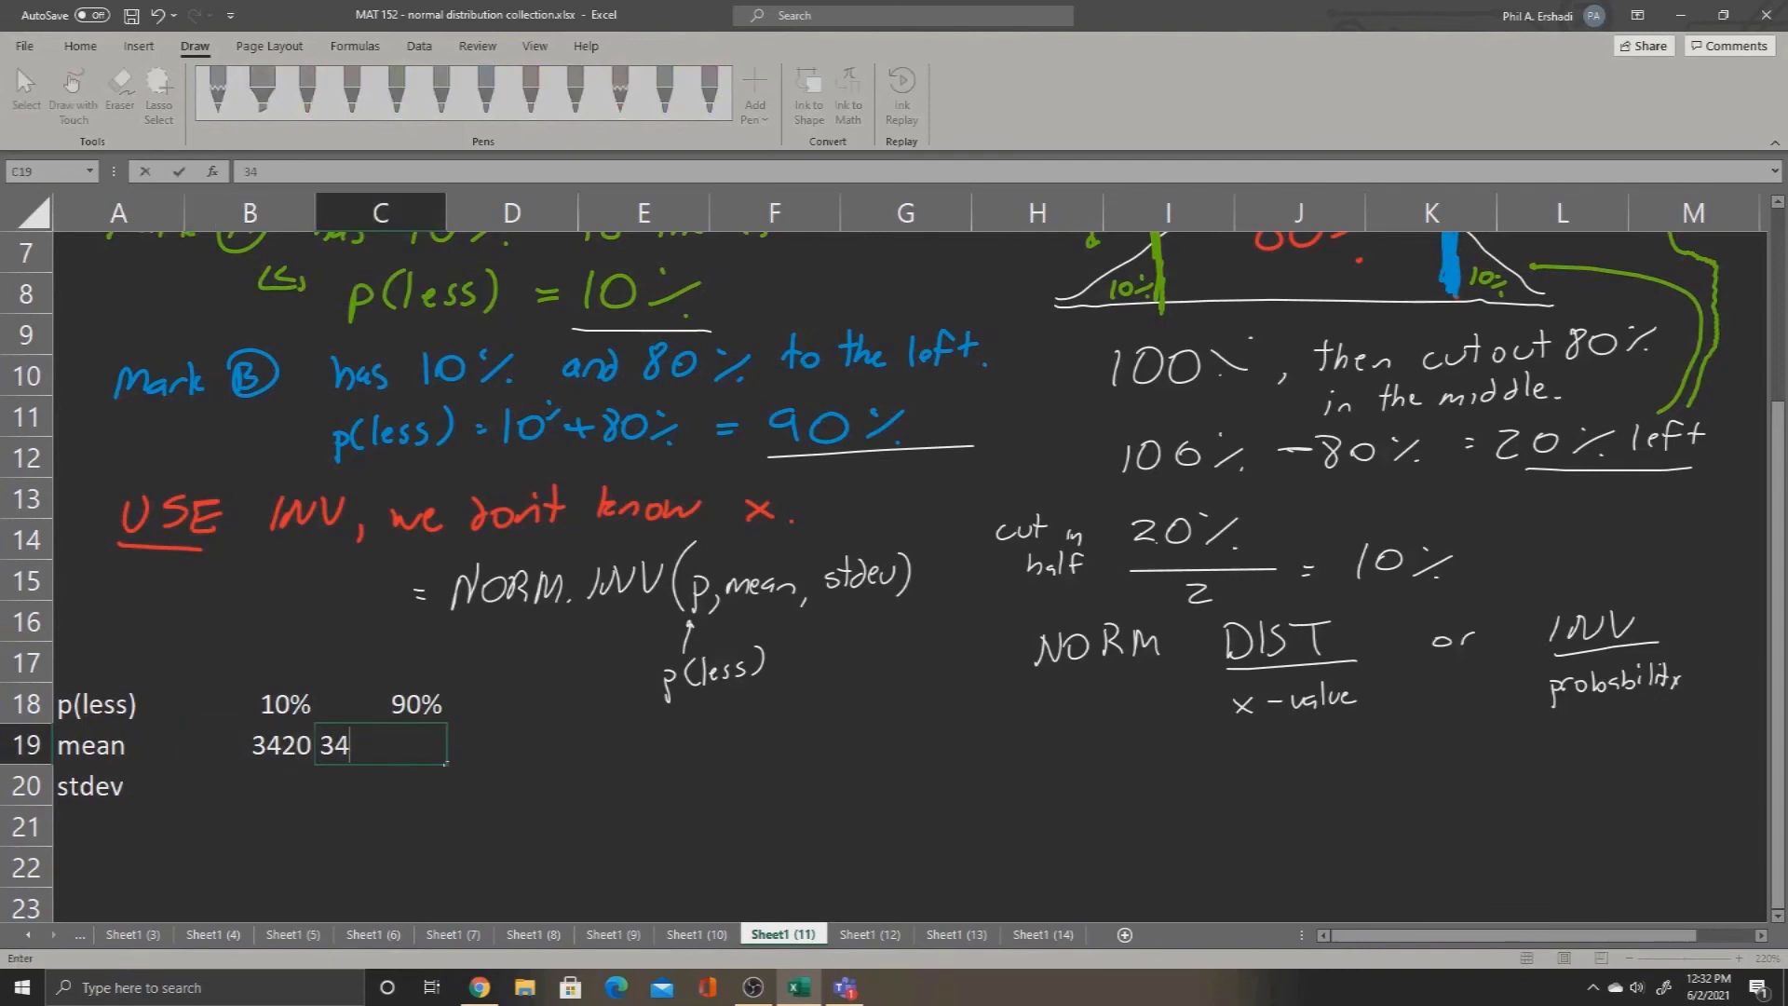
pyautogui.write('20')
pyautogui.hotkey('ctrl', 'Return')
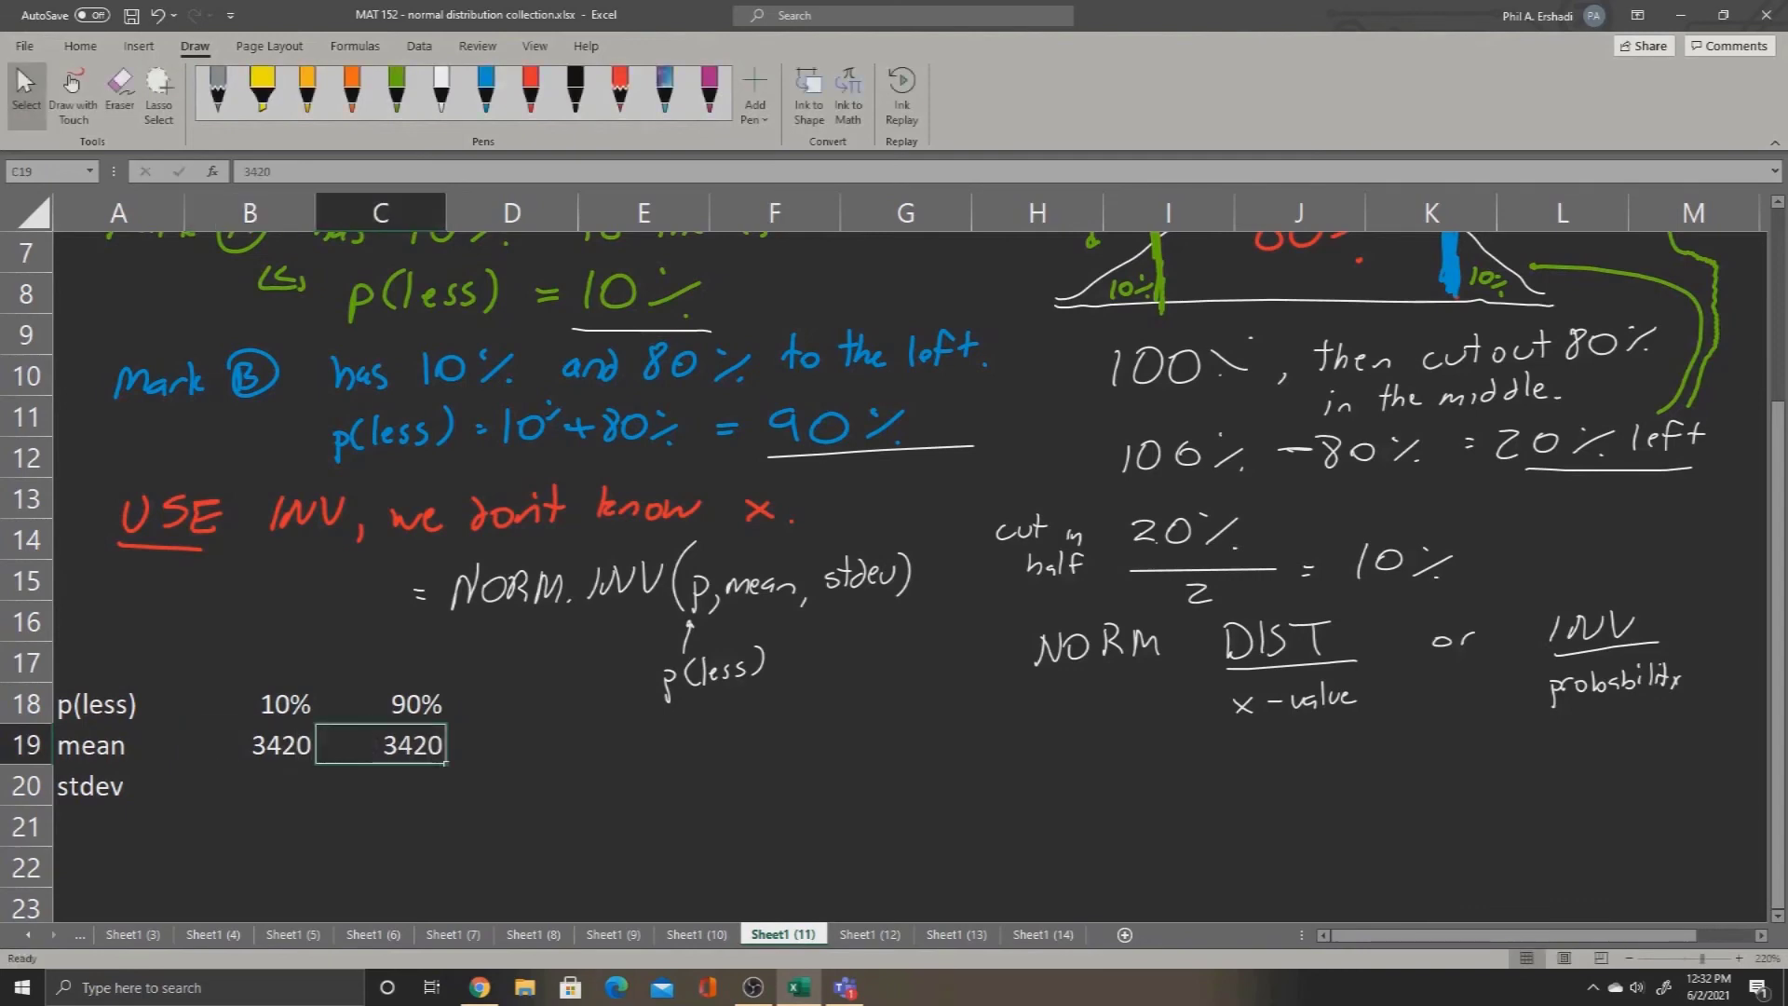
# Check the problem's standard deviation and enter 495 in both B20 and C20.
pyautogui.scroll(2, 894, 558)
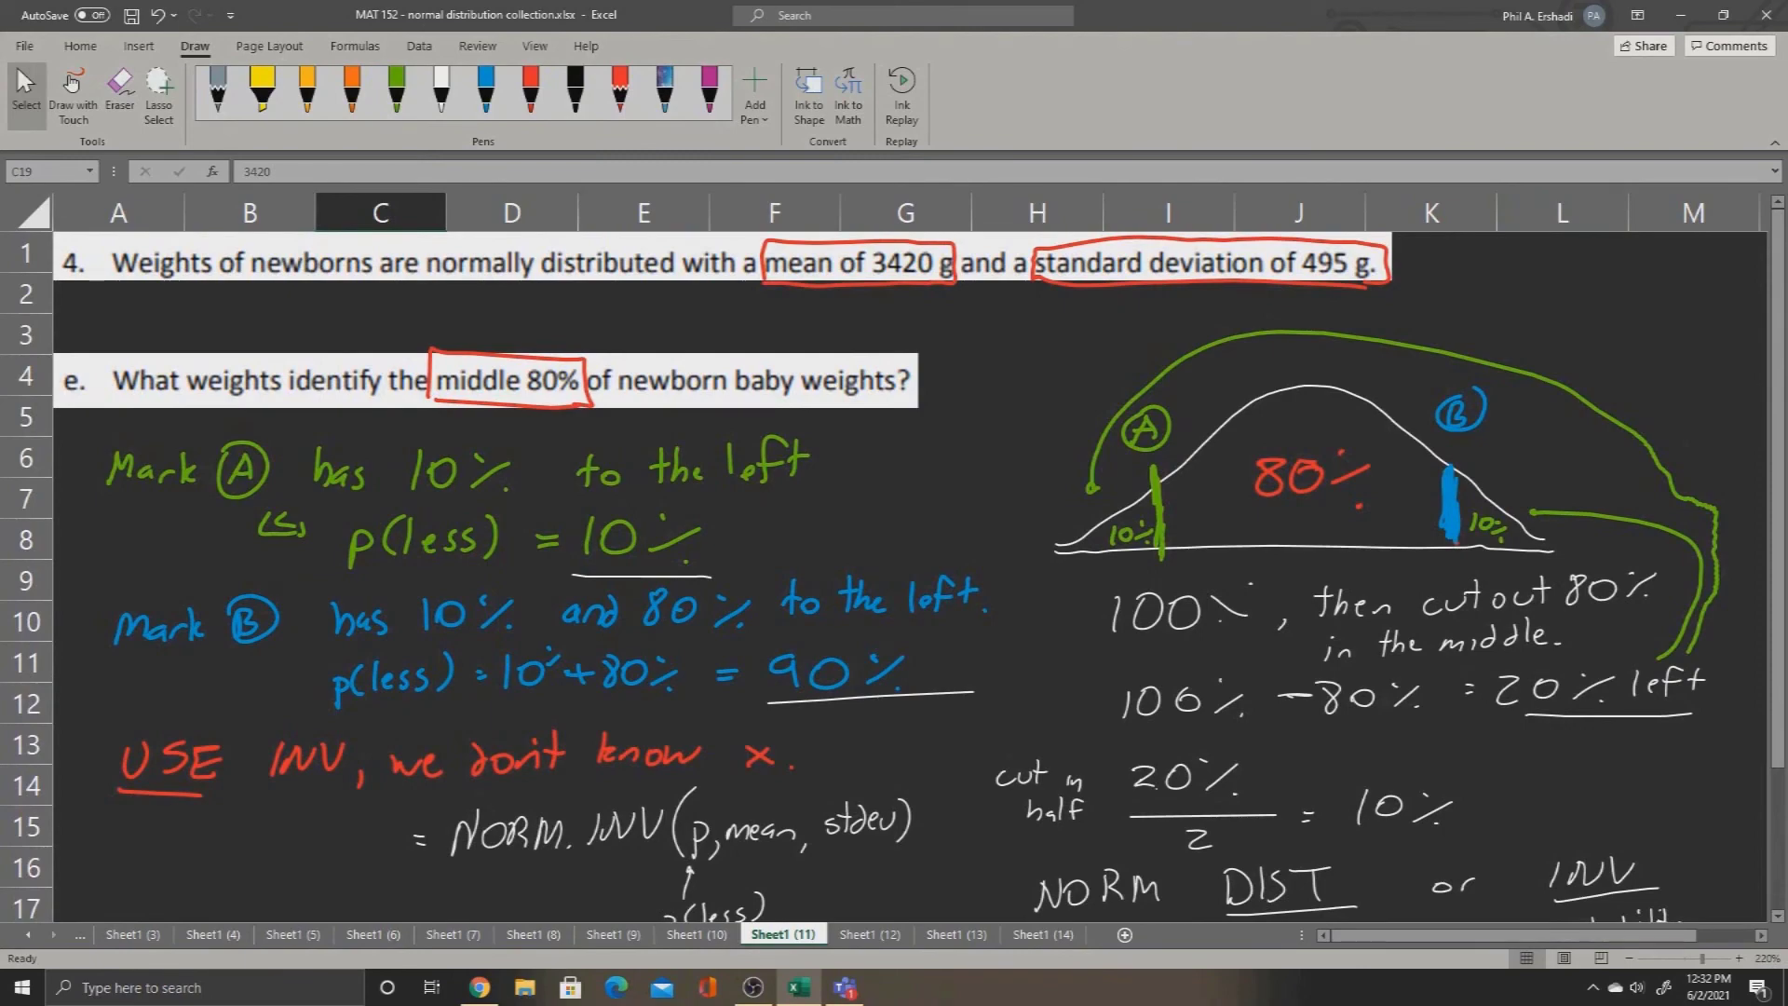
pyautogui.moveTo(1778, 549); pyautogui.dragTo(1778, 693)
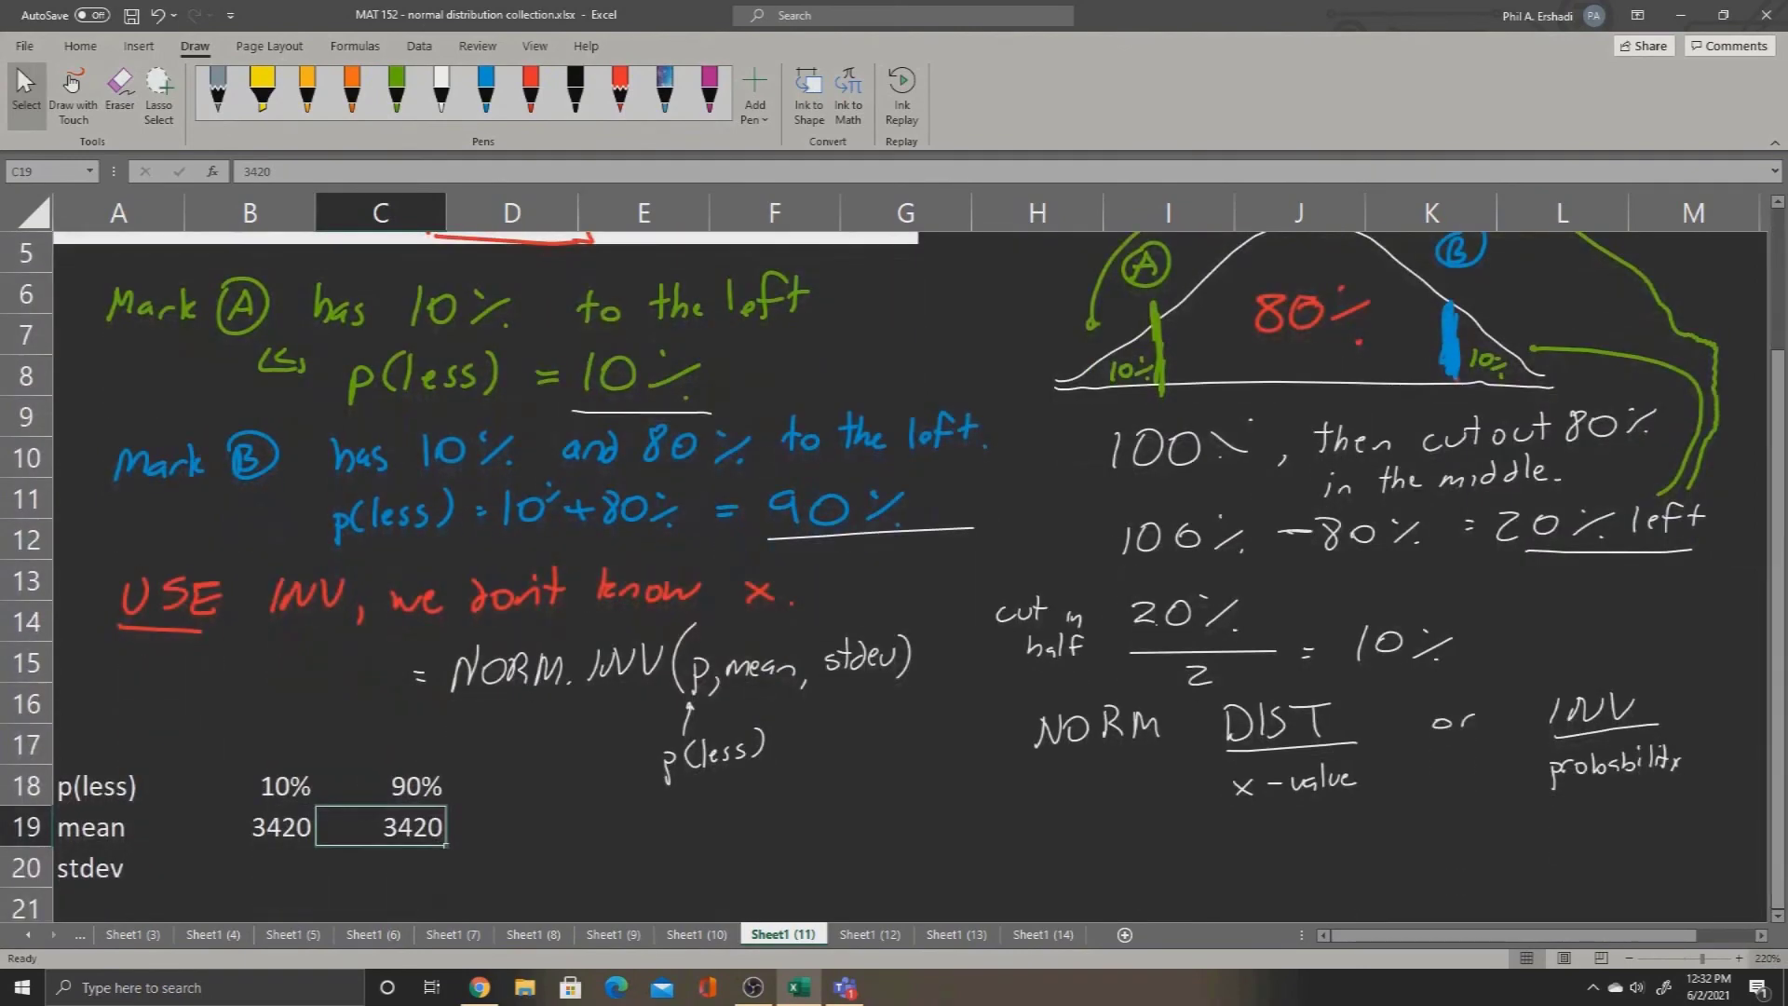
pyautogui.scroll(-1, 894, 578)
pyautogui.click(249, 786)
pyautogui.write('498')
pyautogui.press('BackSpace')
pyautogui.write('5')
pyautogui.press('Tab')
pyautogui.write('495')
pyautogui.press('Return')
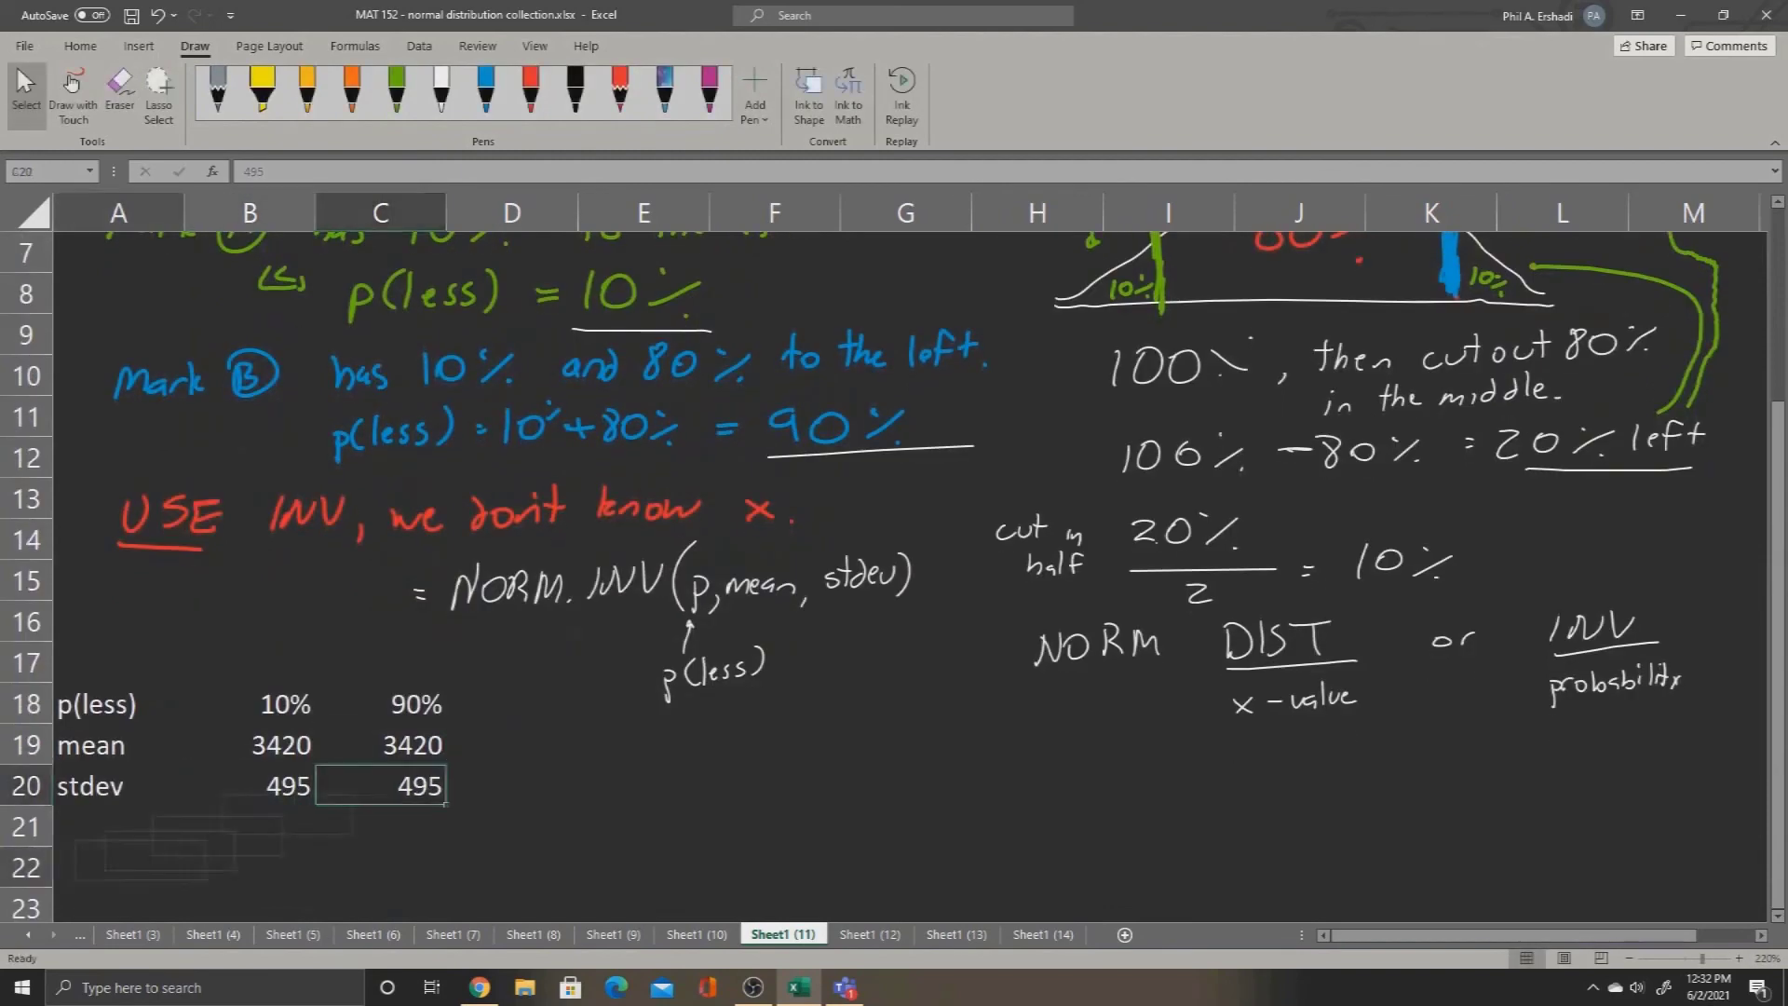
# Enter the label "x value" in cell A22.
pyautogui.press('Return')
pyautogui.write('x value')
pyautogui.press('Return')
# Enter the formula =NORM.INV(B18,B19,B20) in cell B22 to calculate the lower cutoff.
pyautogui.click(250, 826)
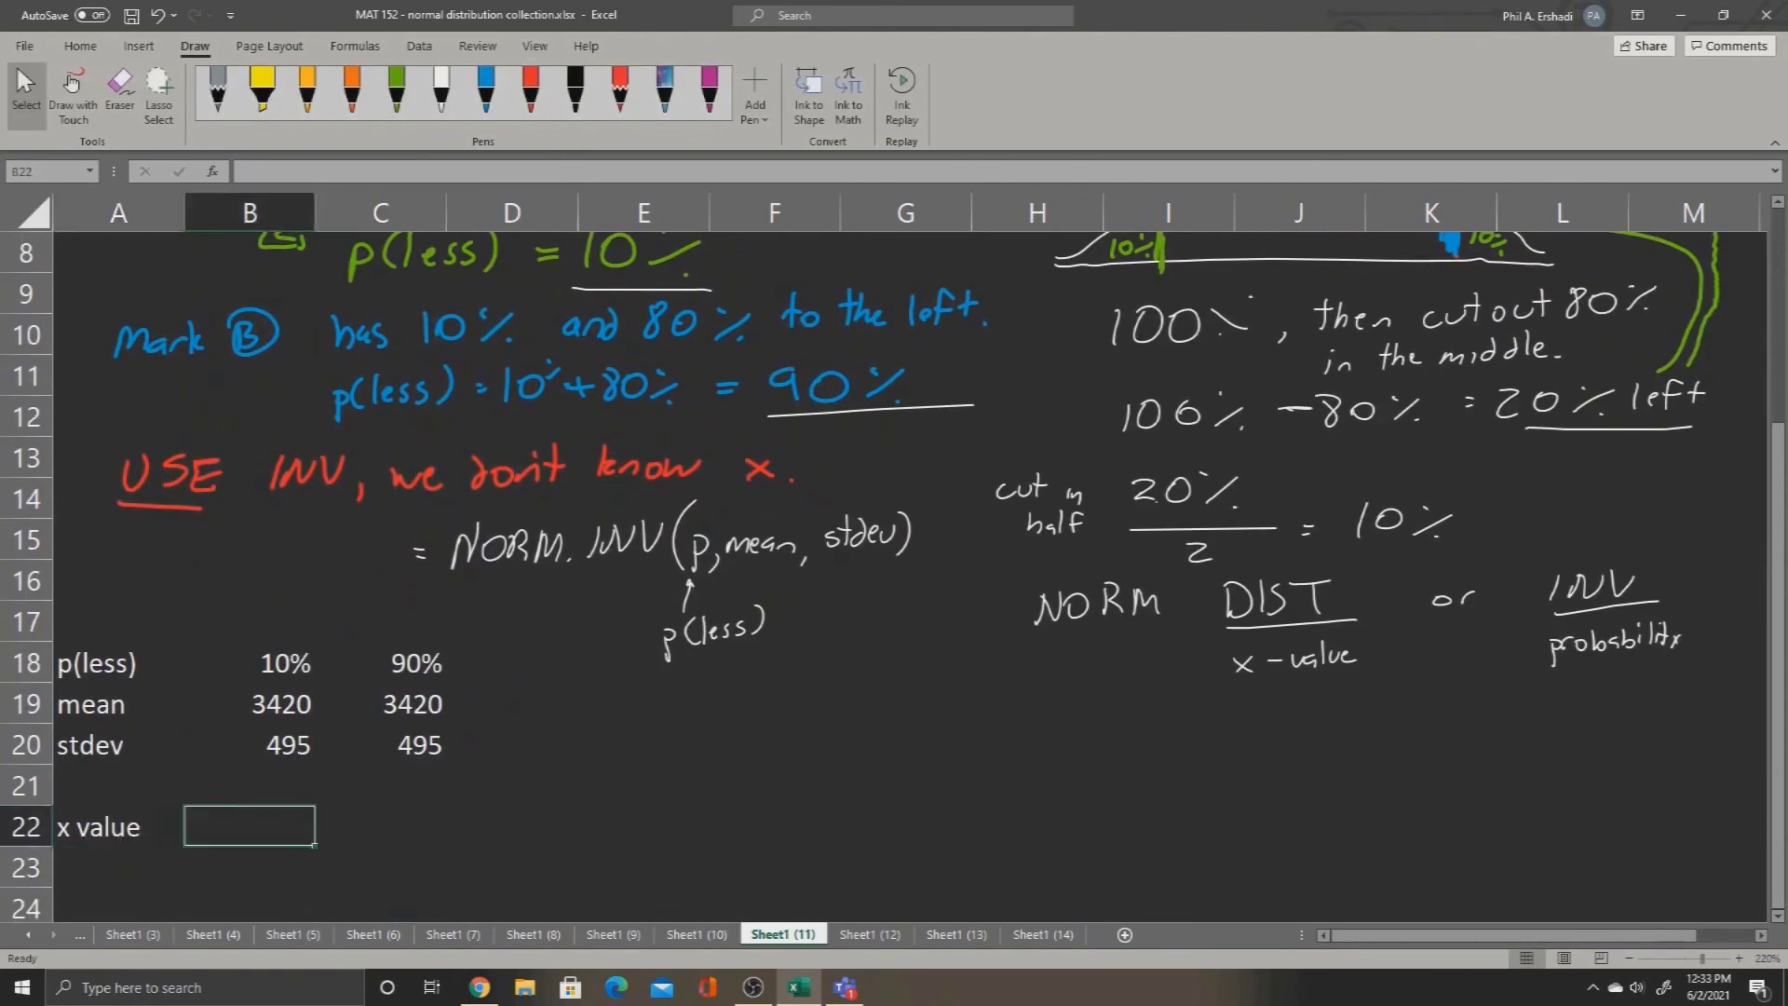
pyautogui.write('=')
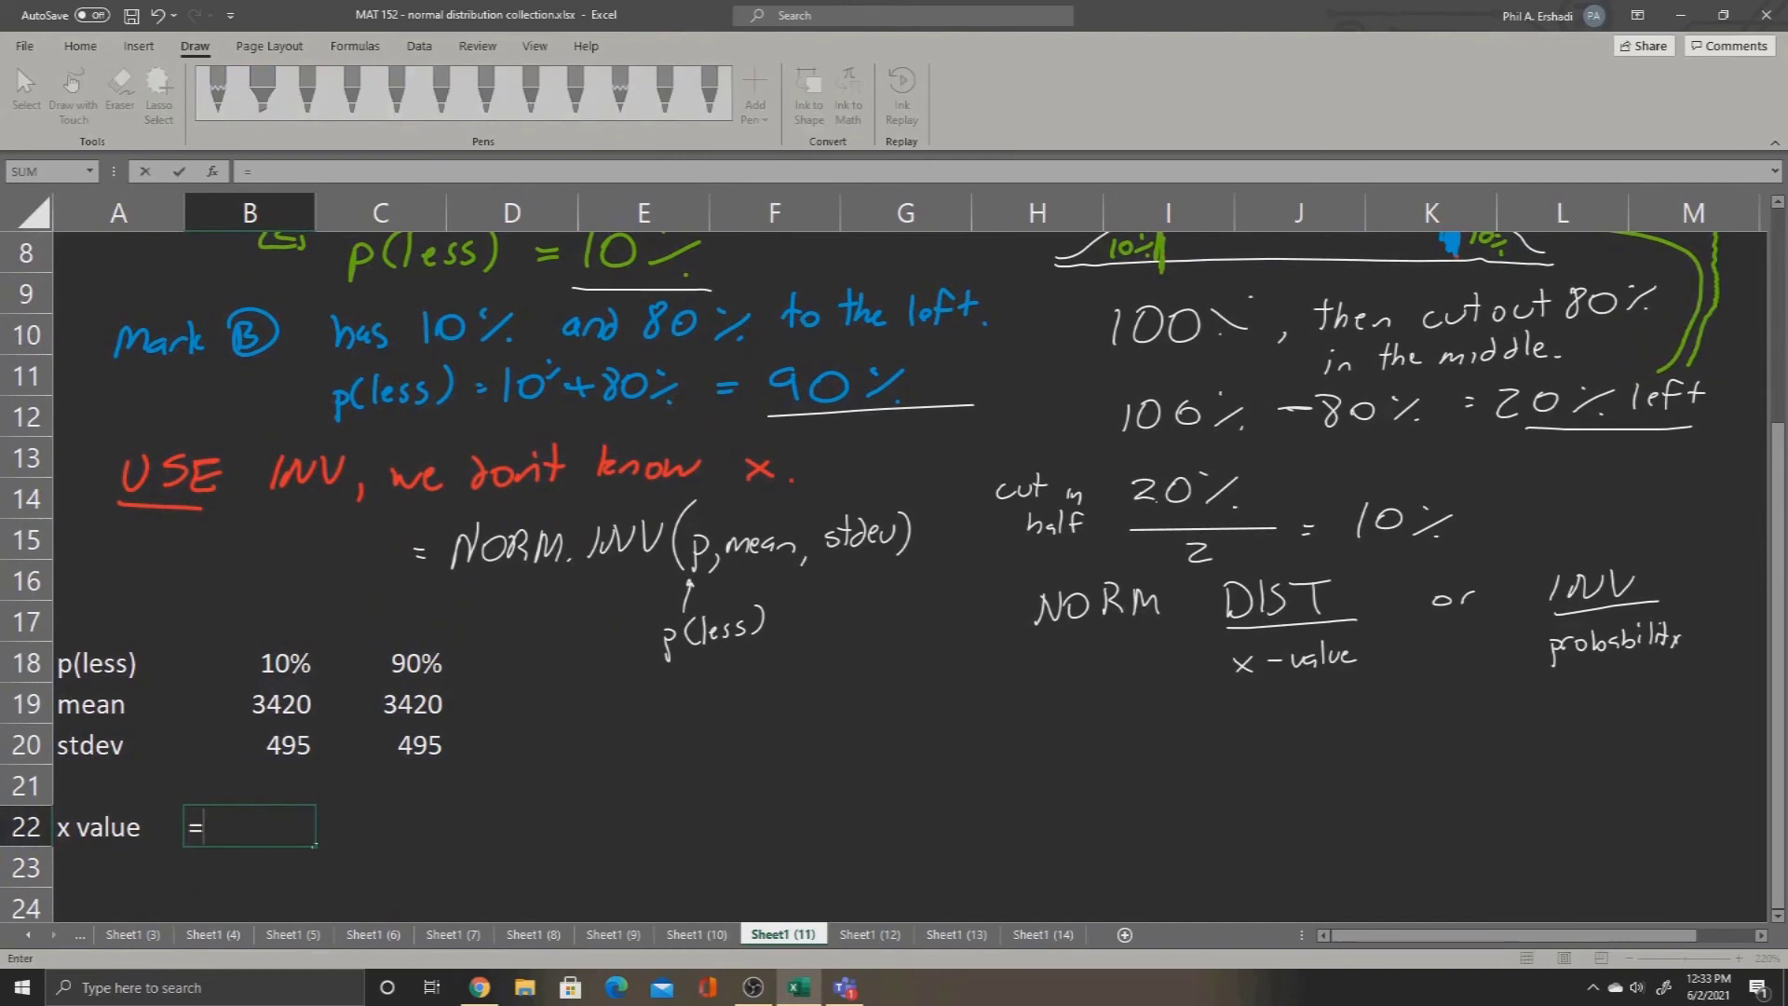
pyautogui.write('norm.inv(')
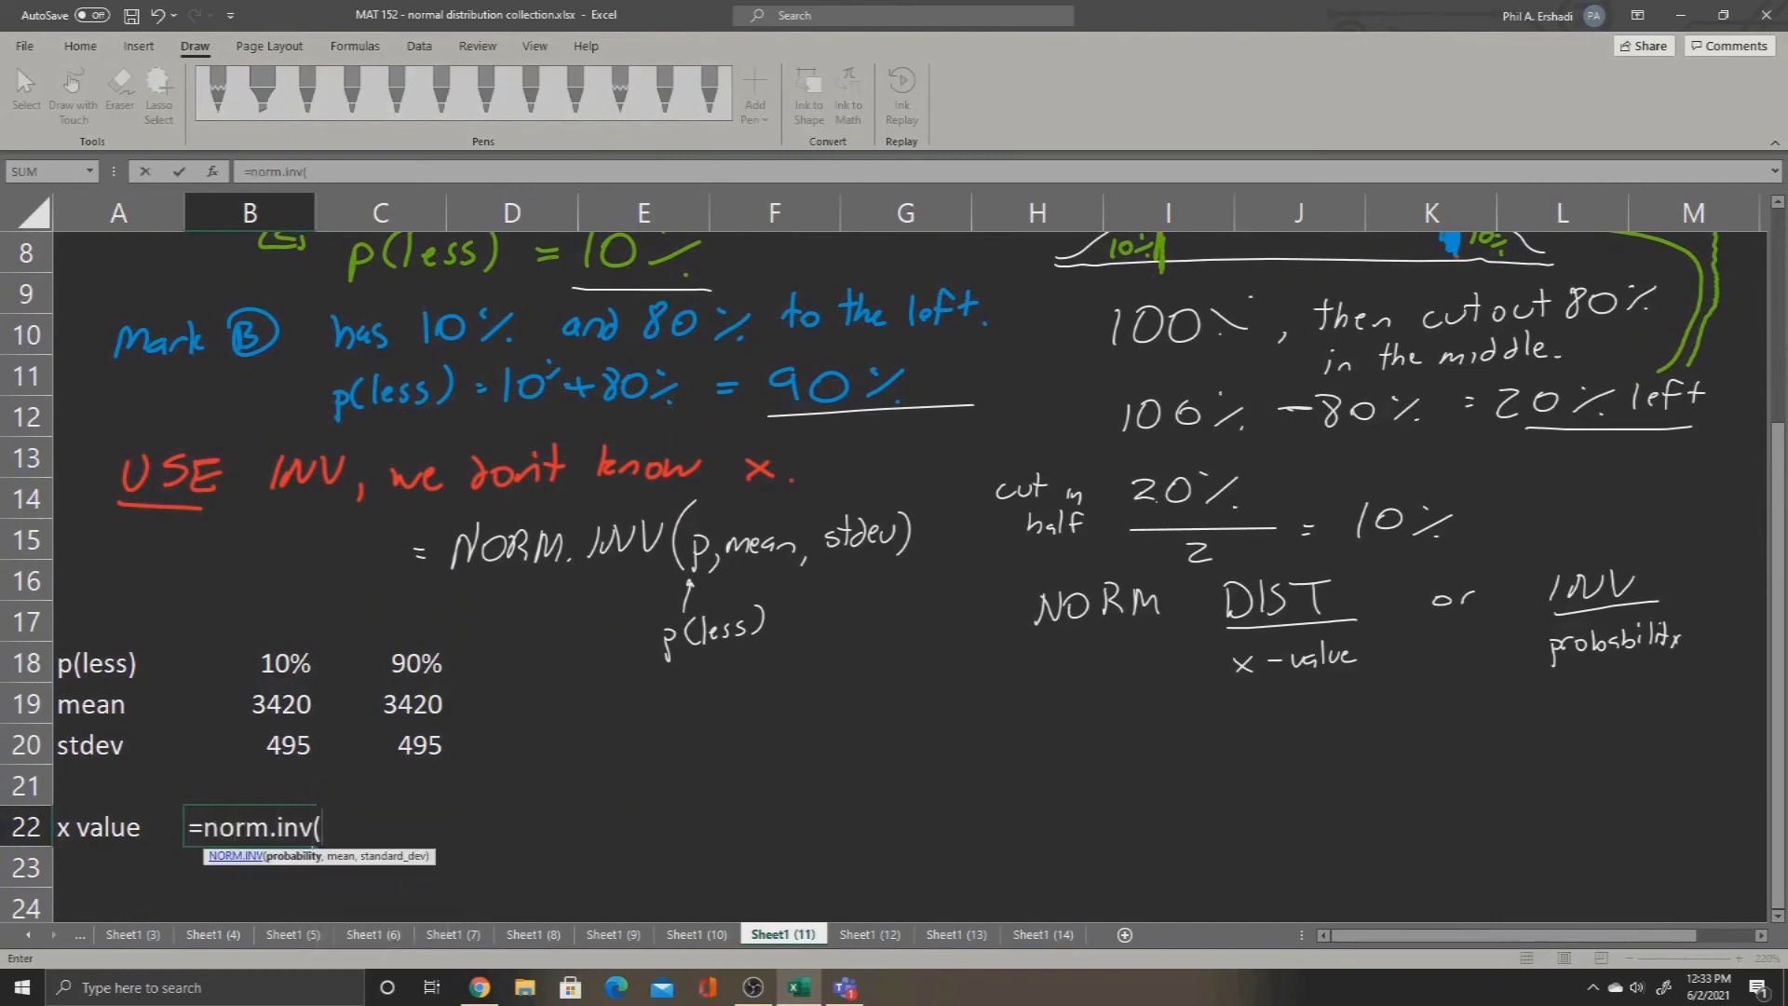
pyautogui.click(250, 663)
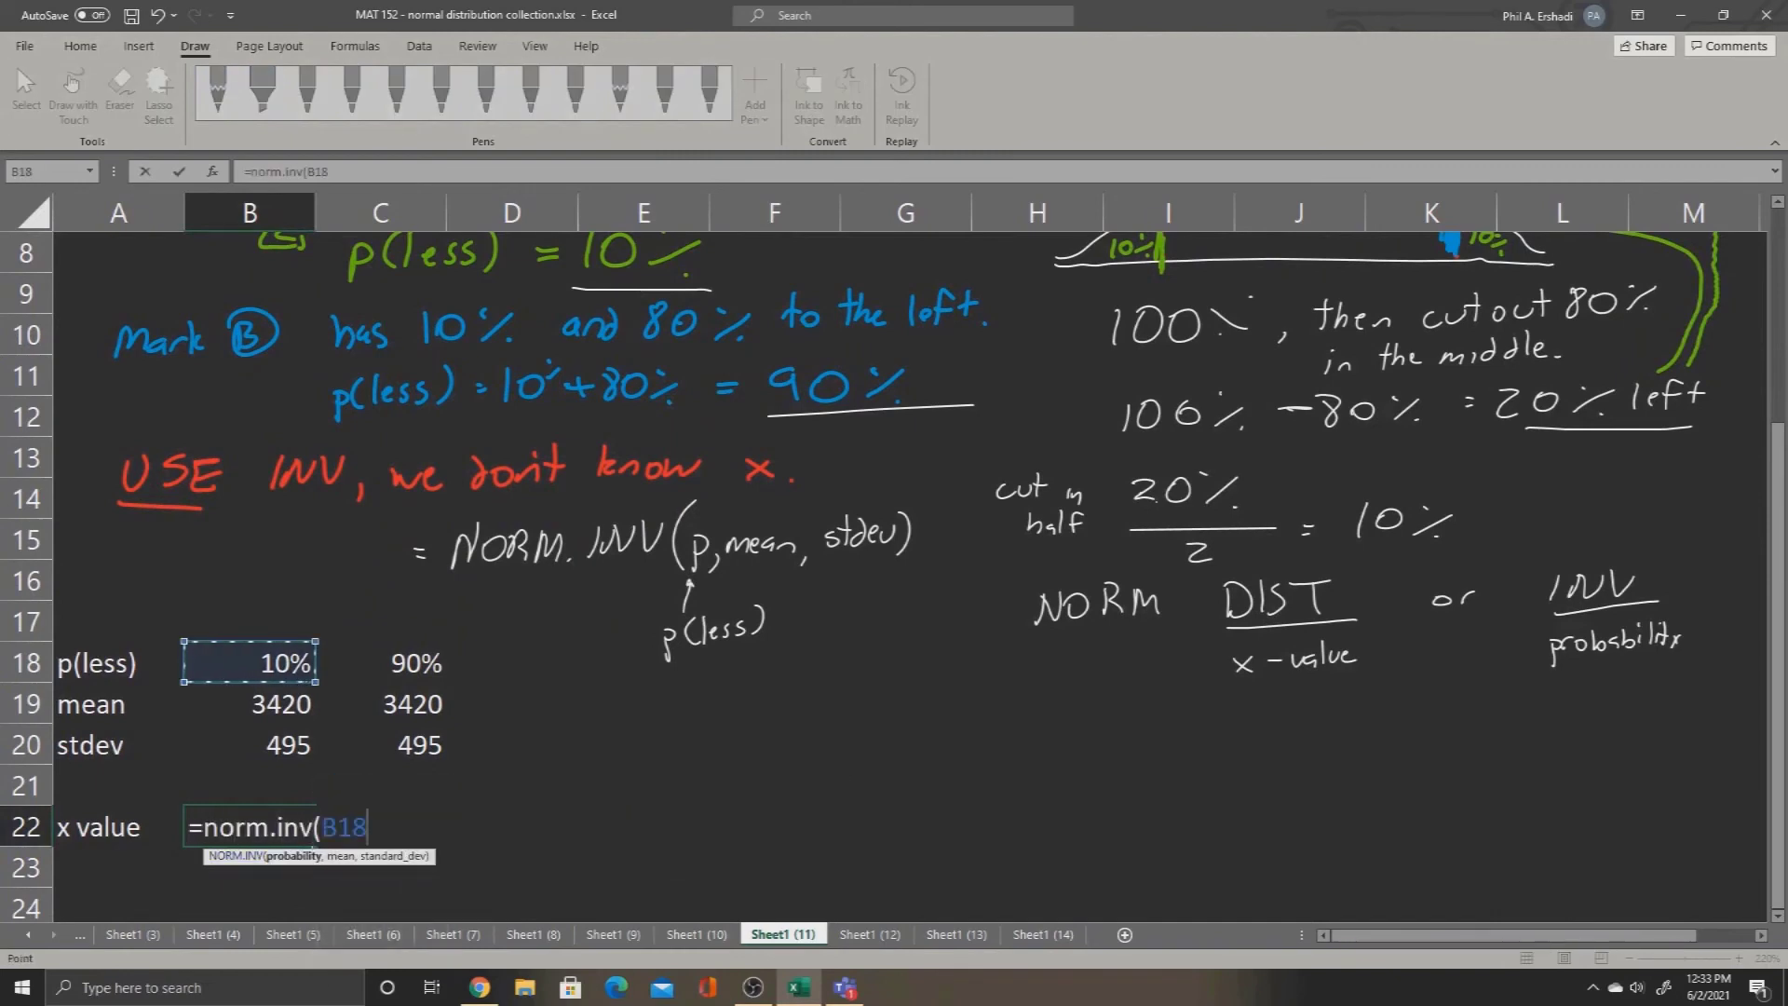
pyautogui.write(',')
pyautogui.click(250, 704)
pyautogui.write(',')
pyautogui.click(250, 745)
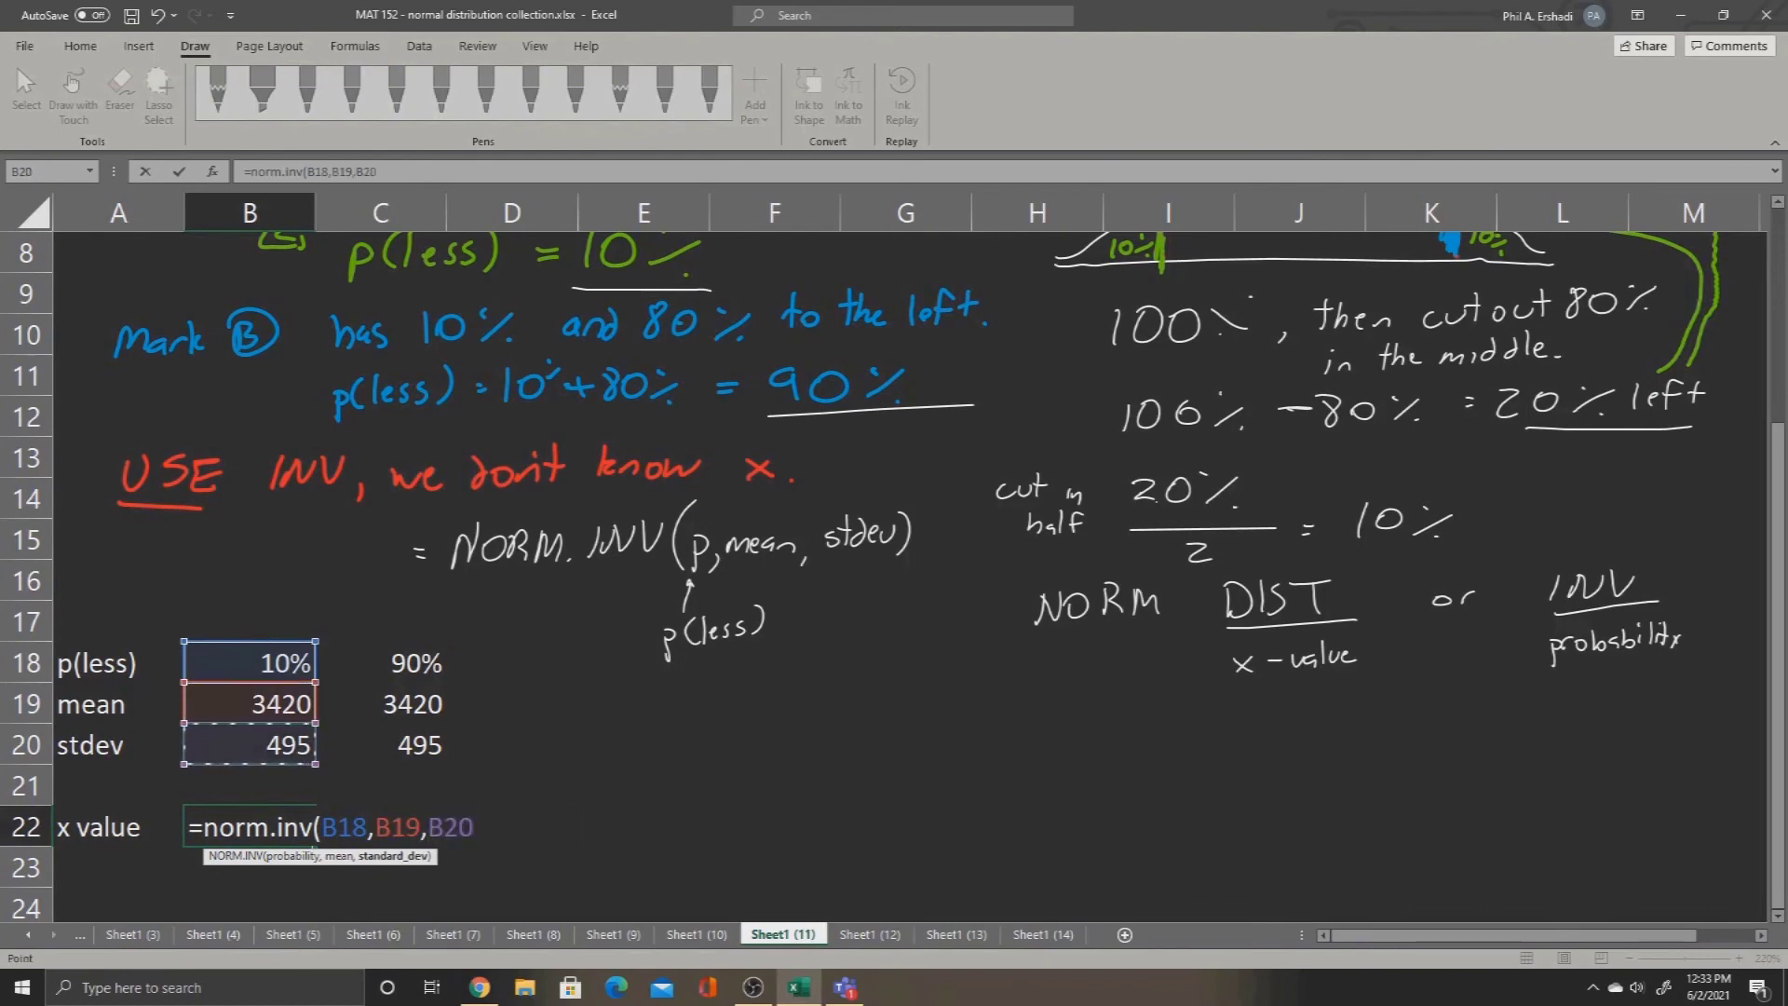
pyautogui.write(')')
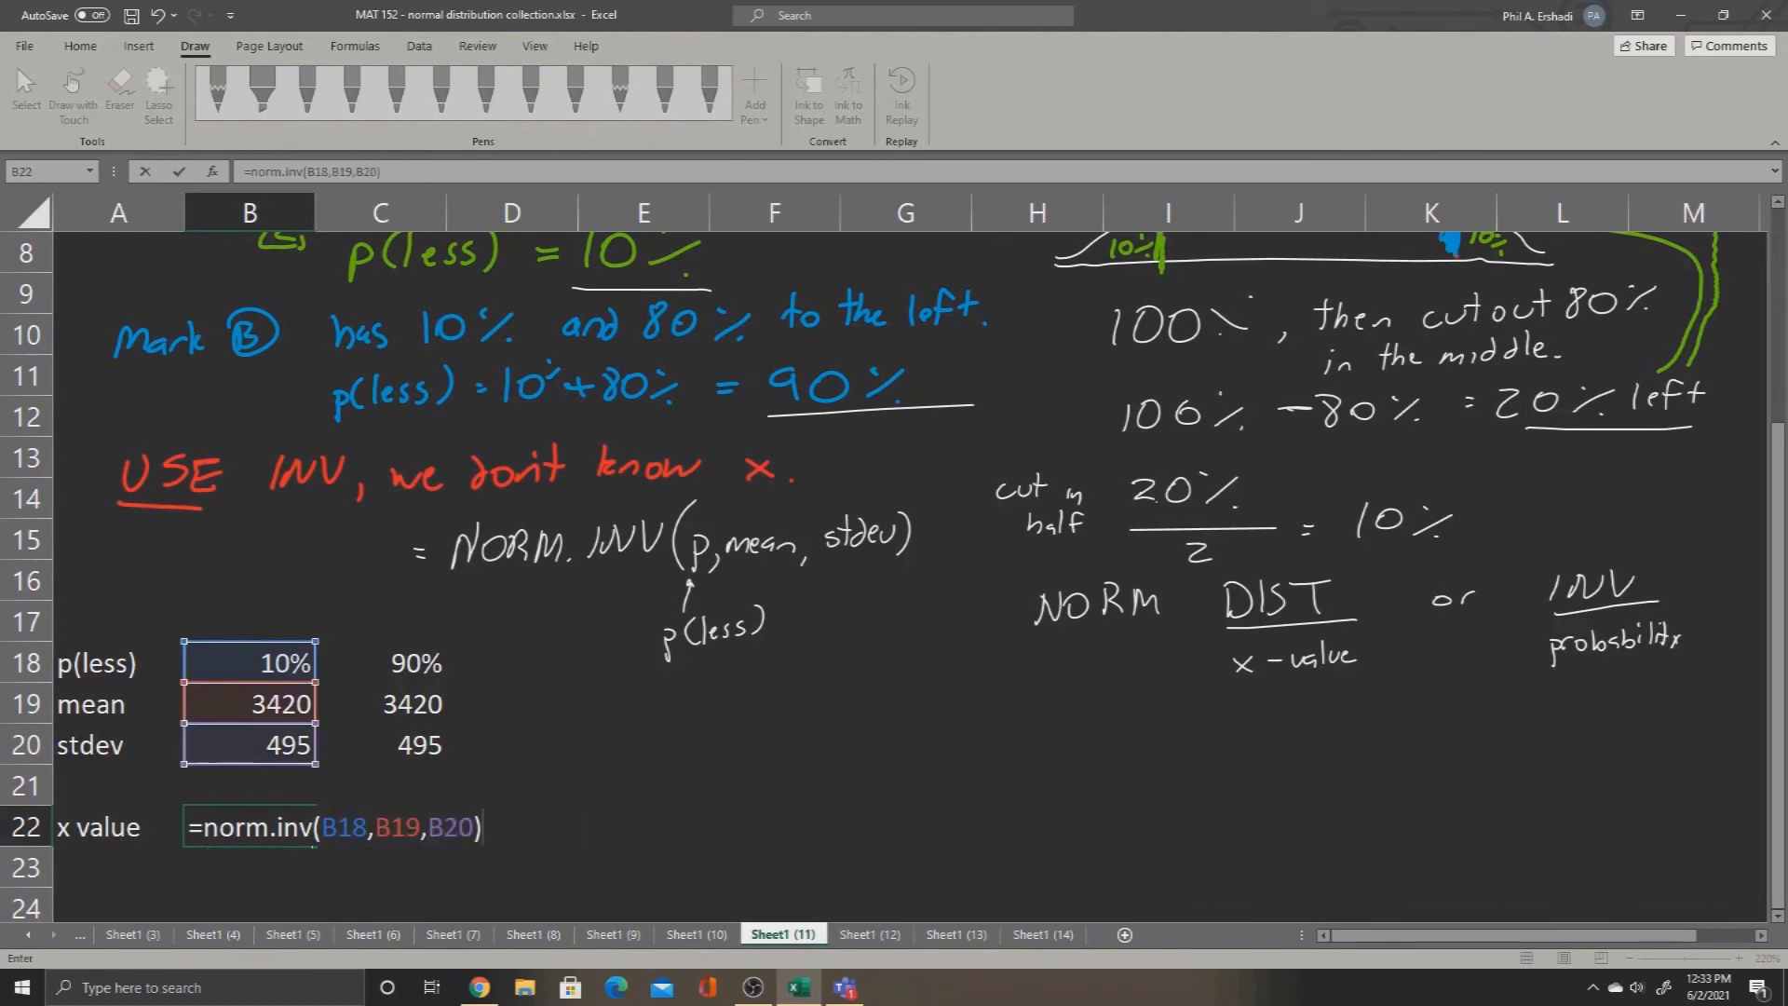
pyautogui.hotkey('ctrl', 'Return')
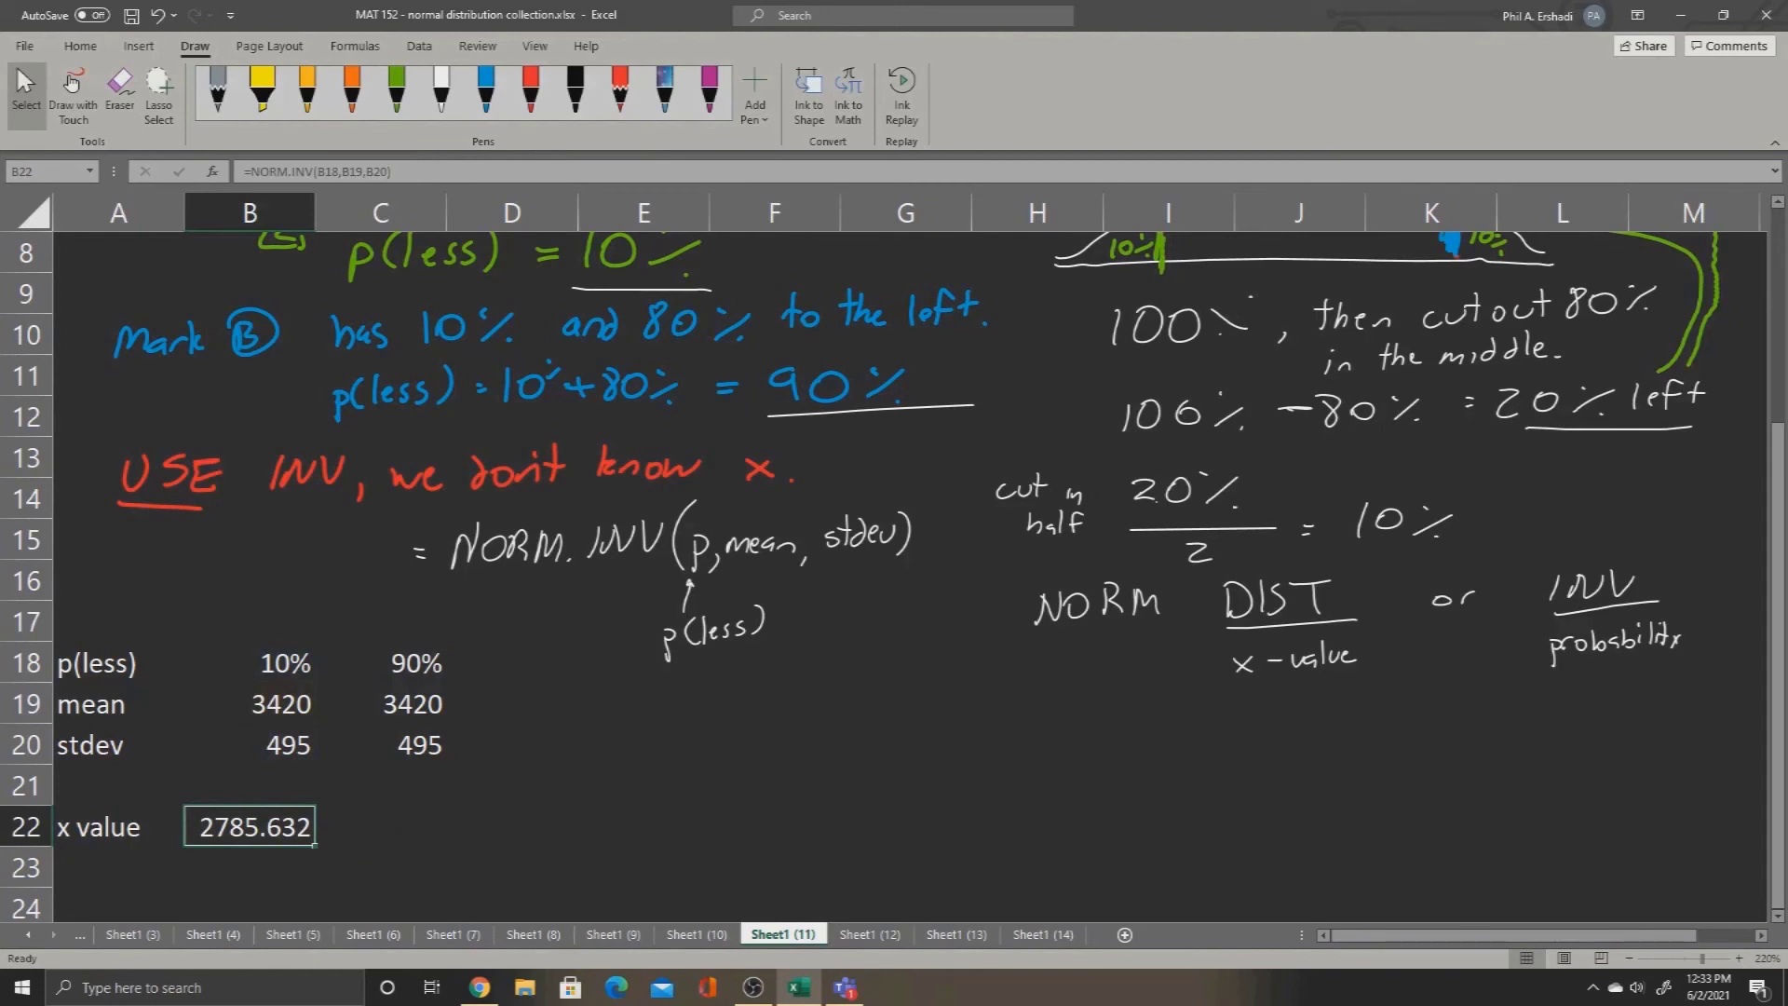
# Fill the NORM.INV formula from B22 across into C22 and check the copied cell's references.
pyautogui.moveTo(315, 844); pyautogui.dragTo(315, 835)
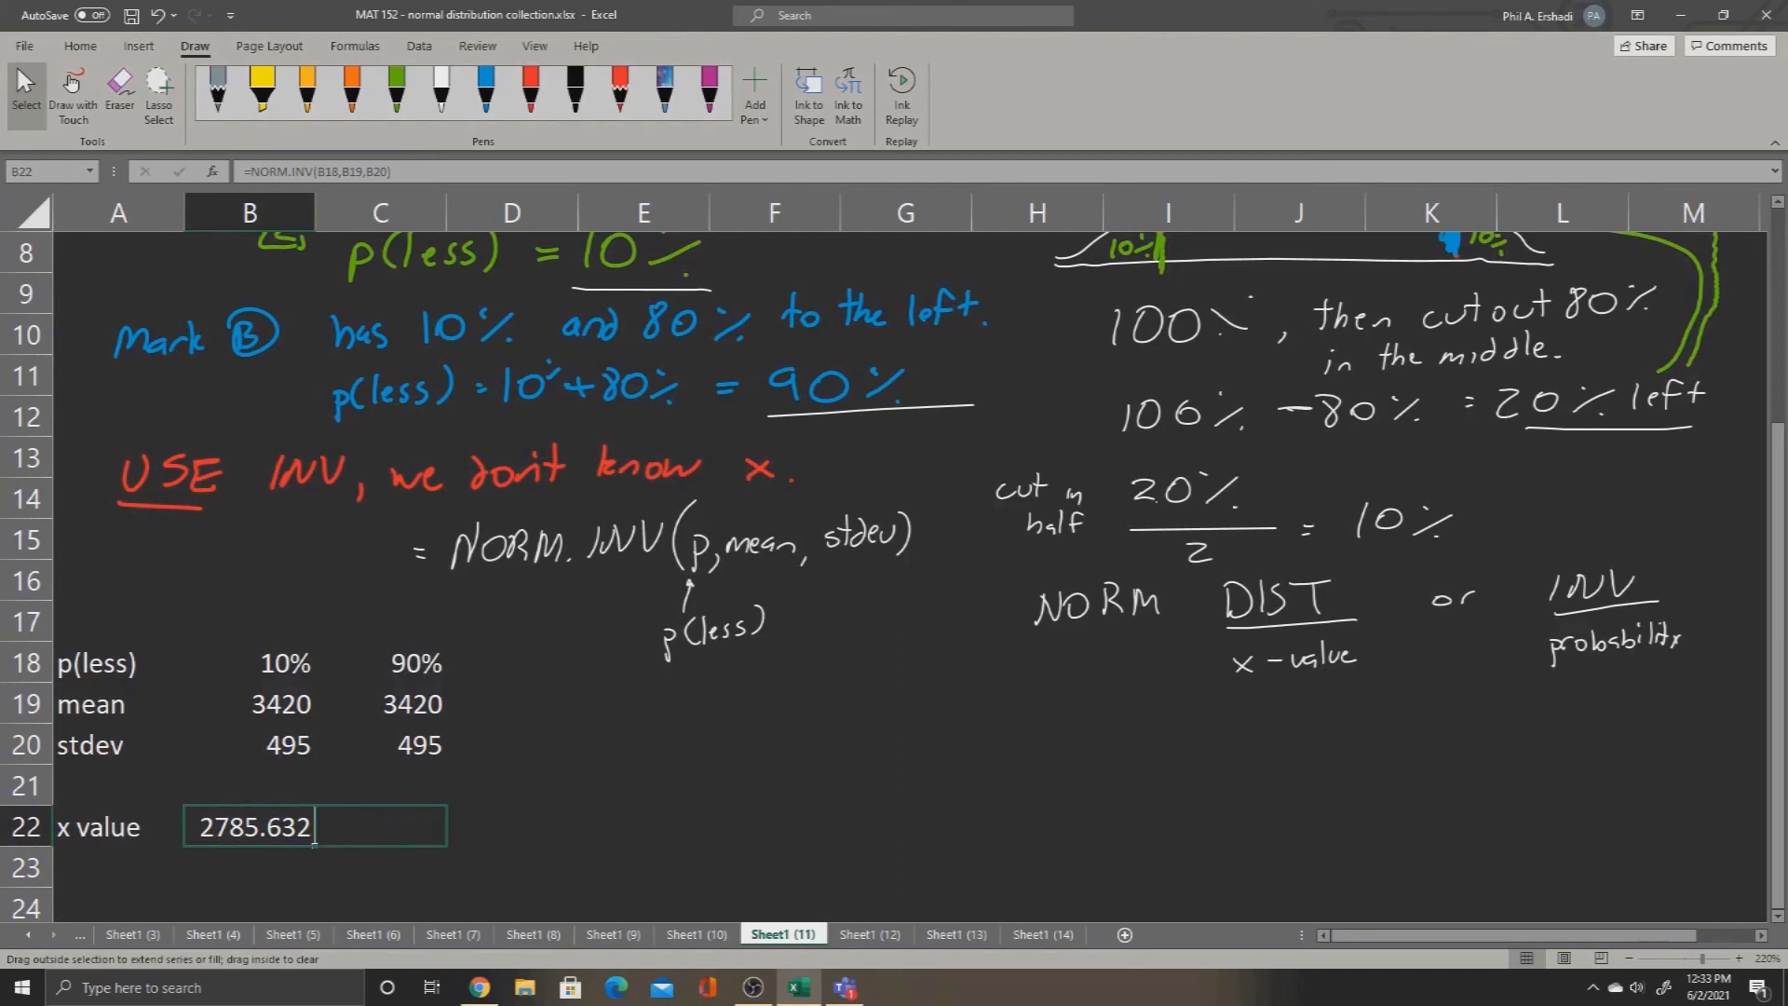
pyautogui.moveTo(315, 844); pyautogui.dragTo(402, 831)
pyautogui.click(382, 827)
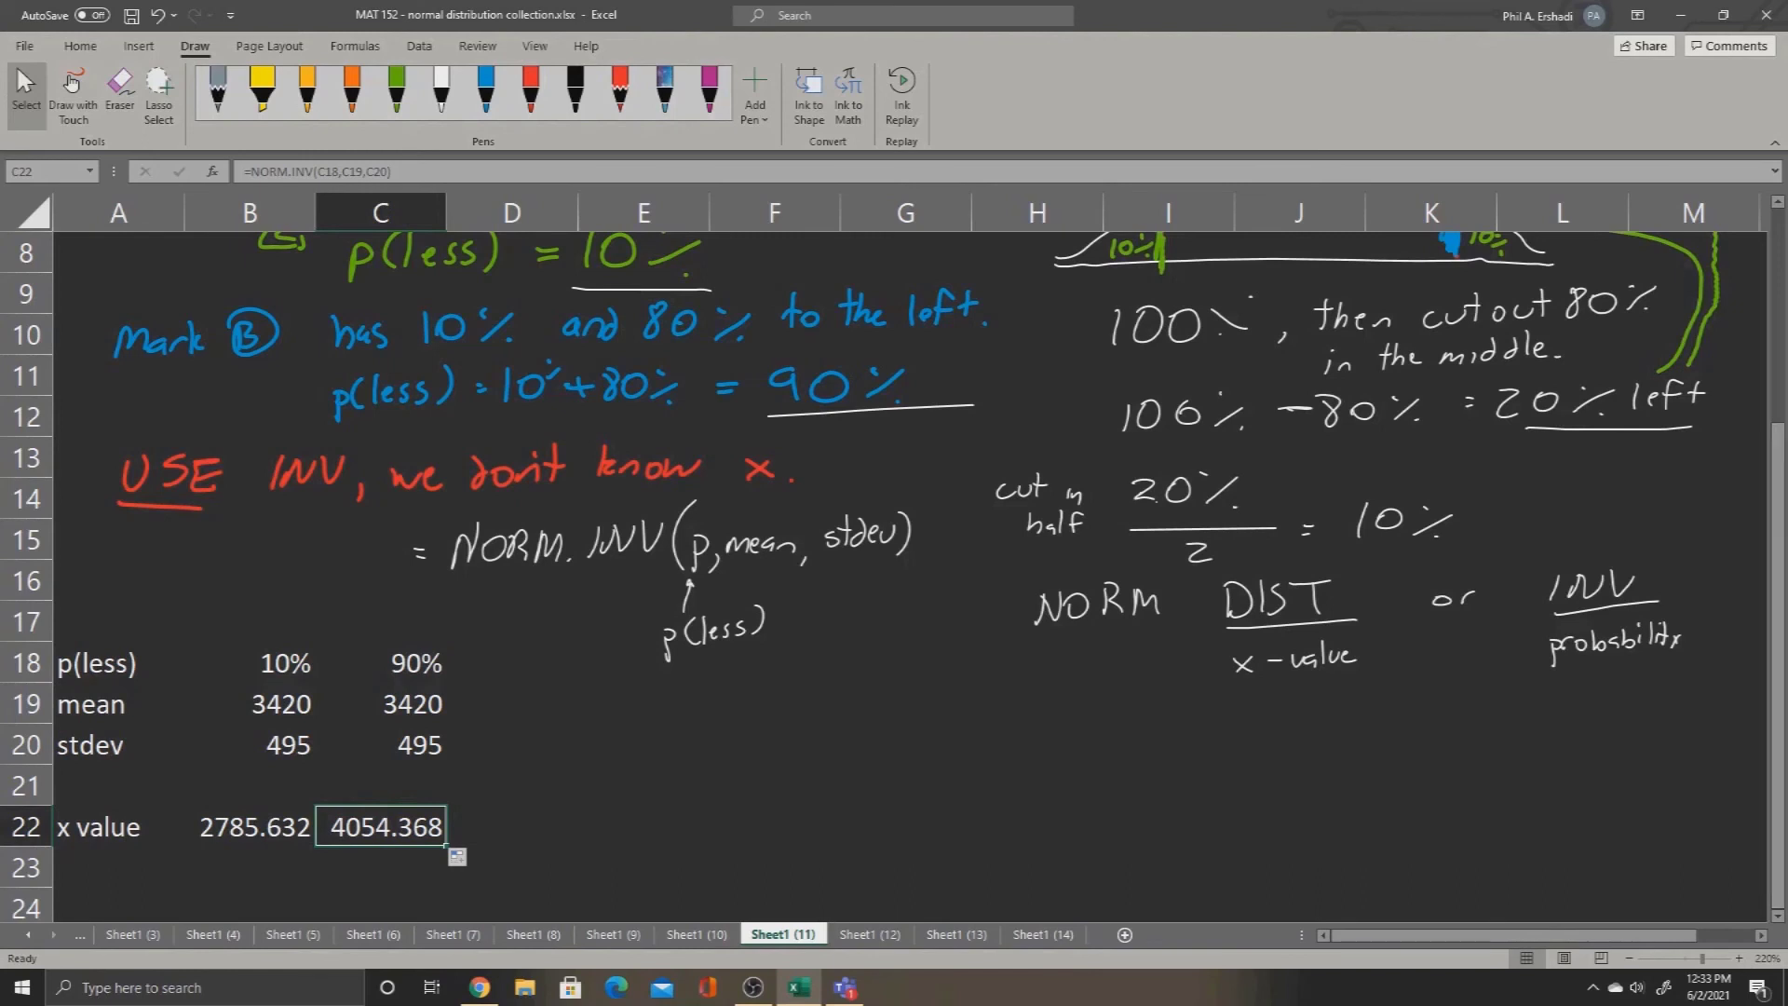
# Reduce the x values in B22:C22 to zero decimal places.
pyautogui.moveTo(249, 827); pyautogui.dragTo(381, 827)
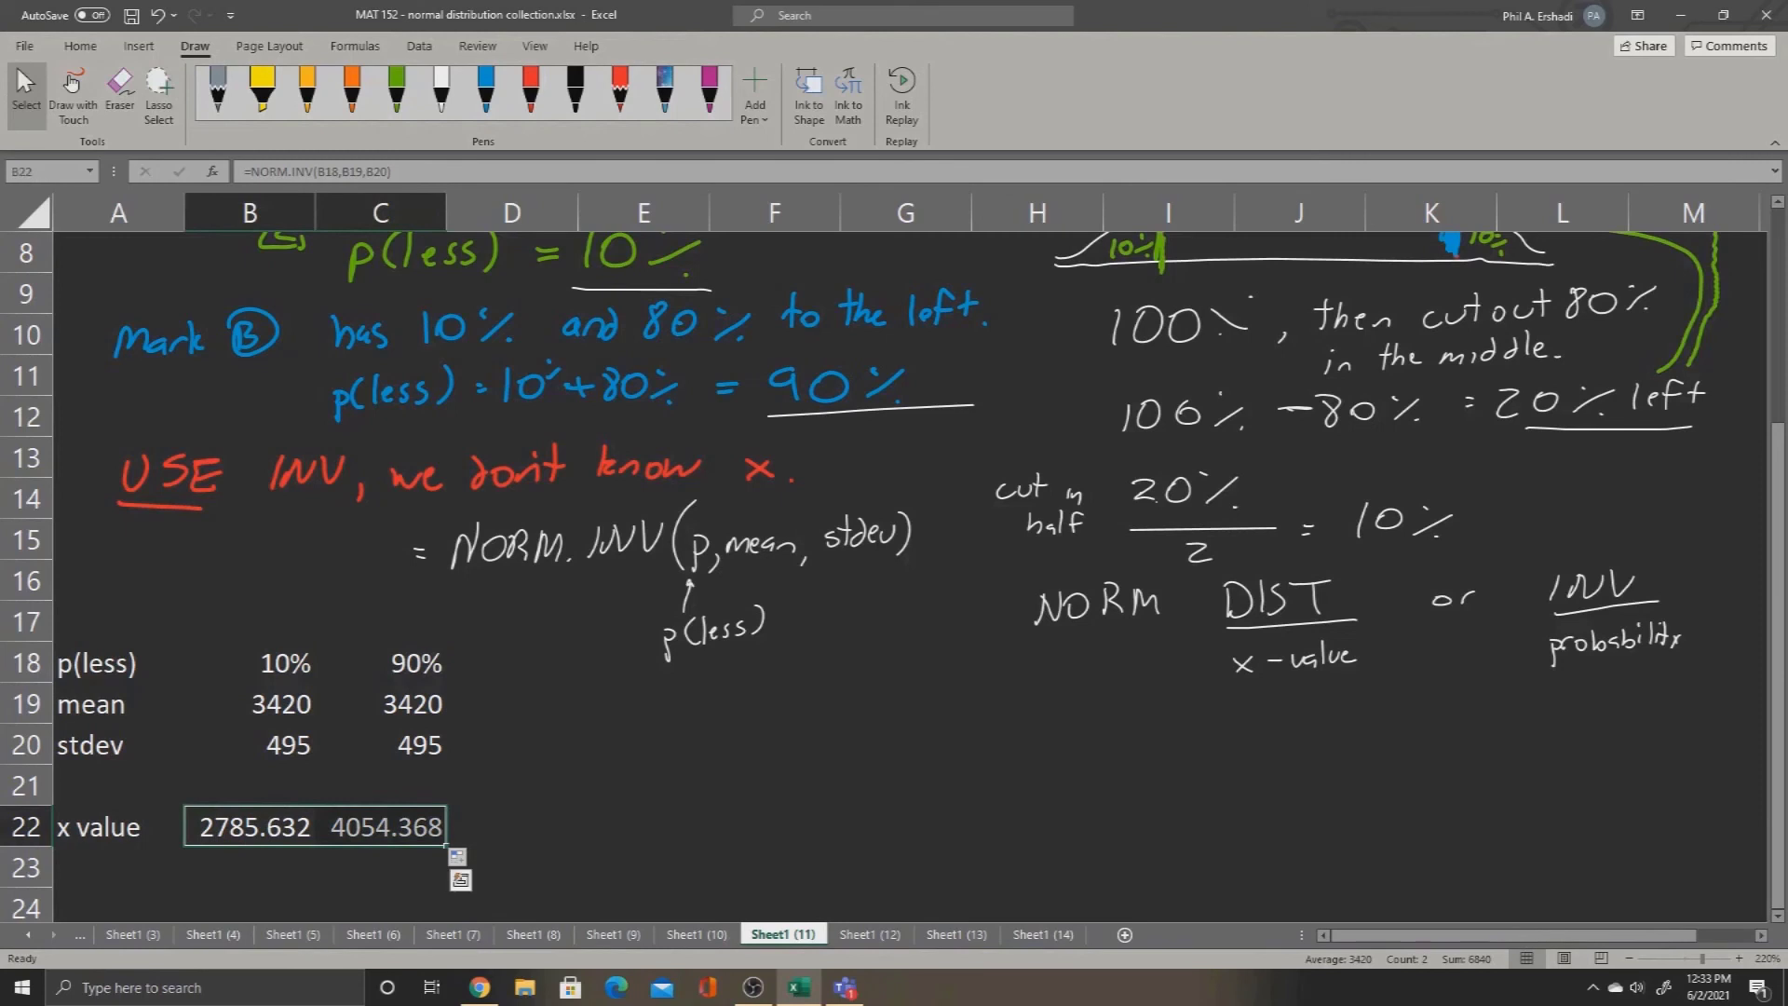
pyautogui.click(80, 46)
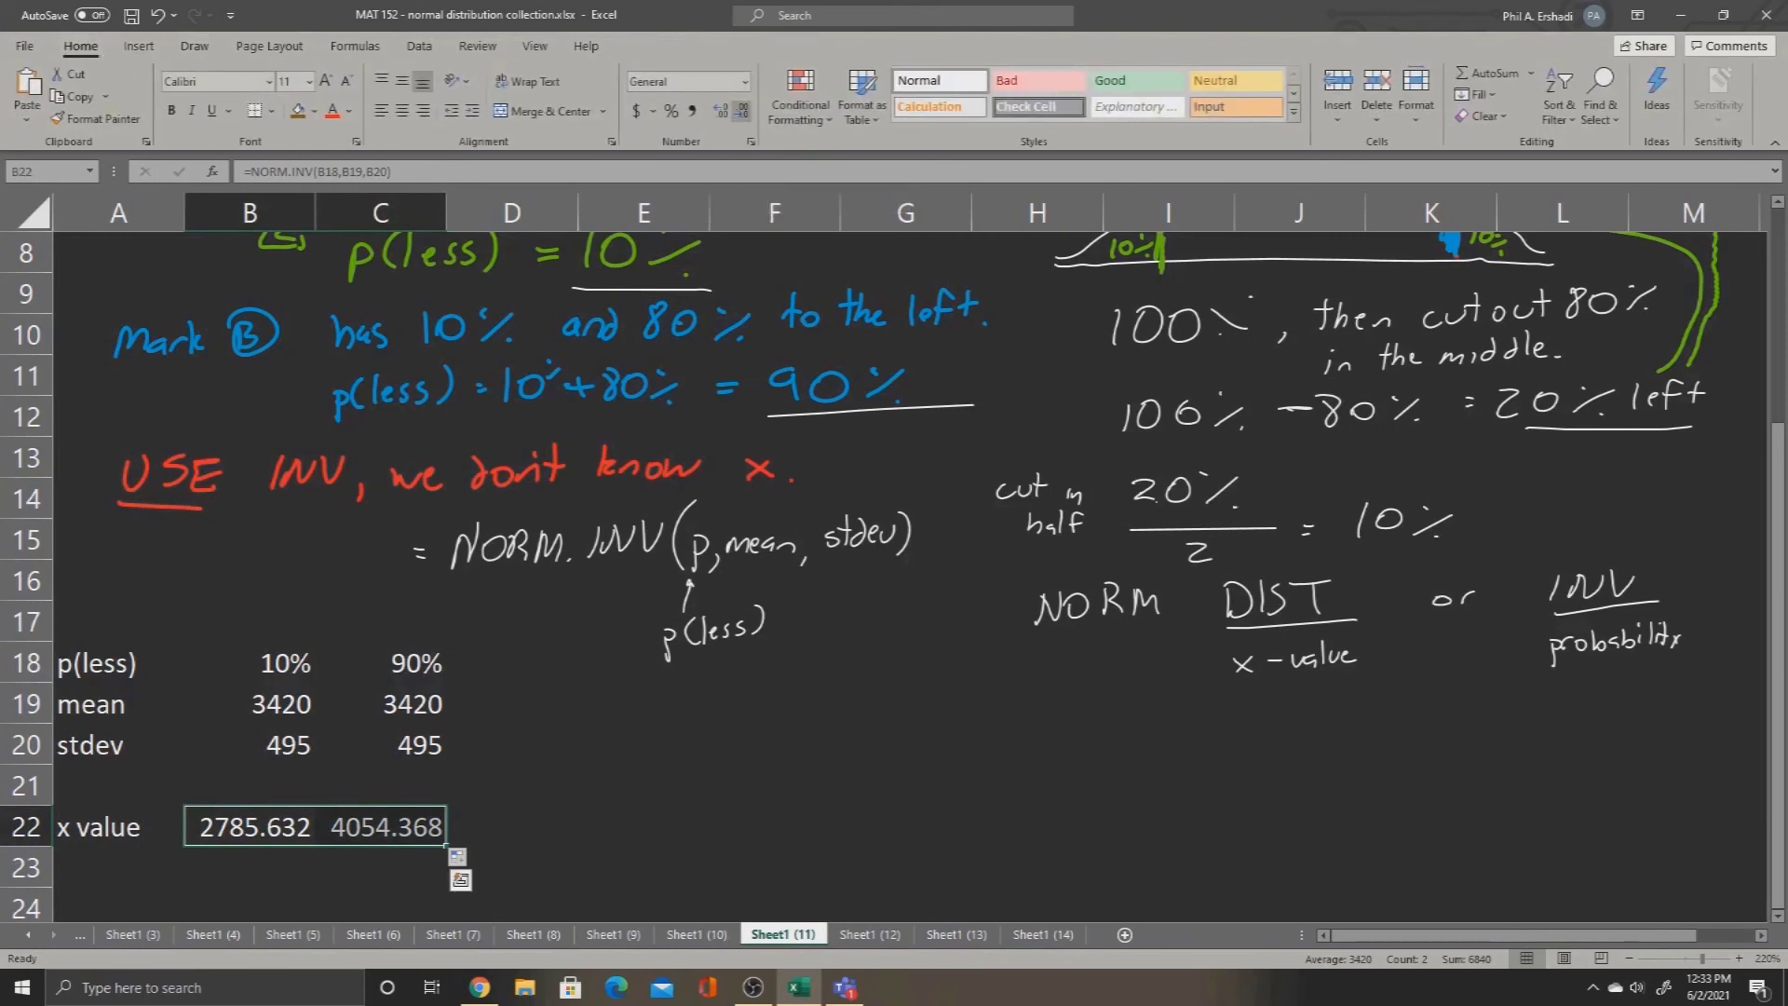
pyautogui.click(742, 112)
pyautogui.click(742, 112)
pyautogui.click(743, 111)
# Handwrite 2786 in purple under mark A on the curve and after an arrow beside the mark A note.
pyautogui.moveTo(1778, 536)
pyautogui.mouseDown()
pyautogui.moveTo(1778, 504)
pyautogui.moveTo(1777, 519)
pyautogui.mouseUp()
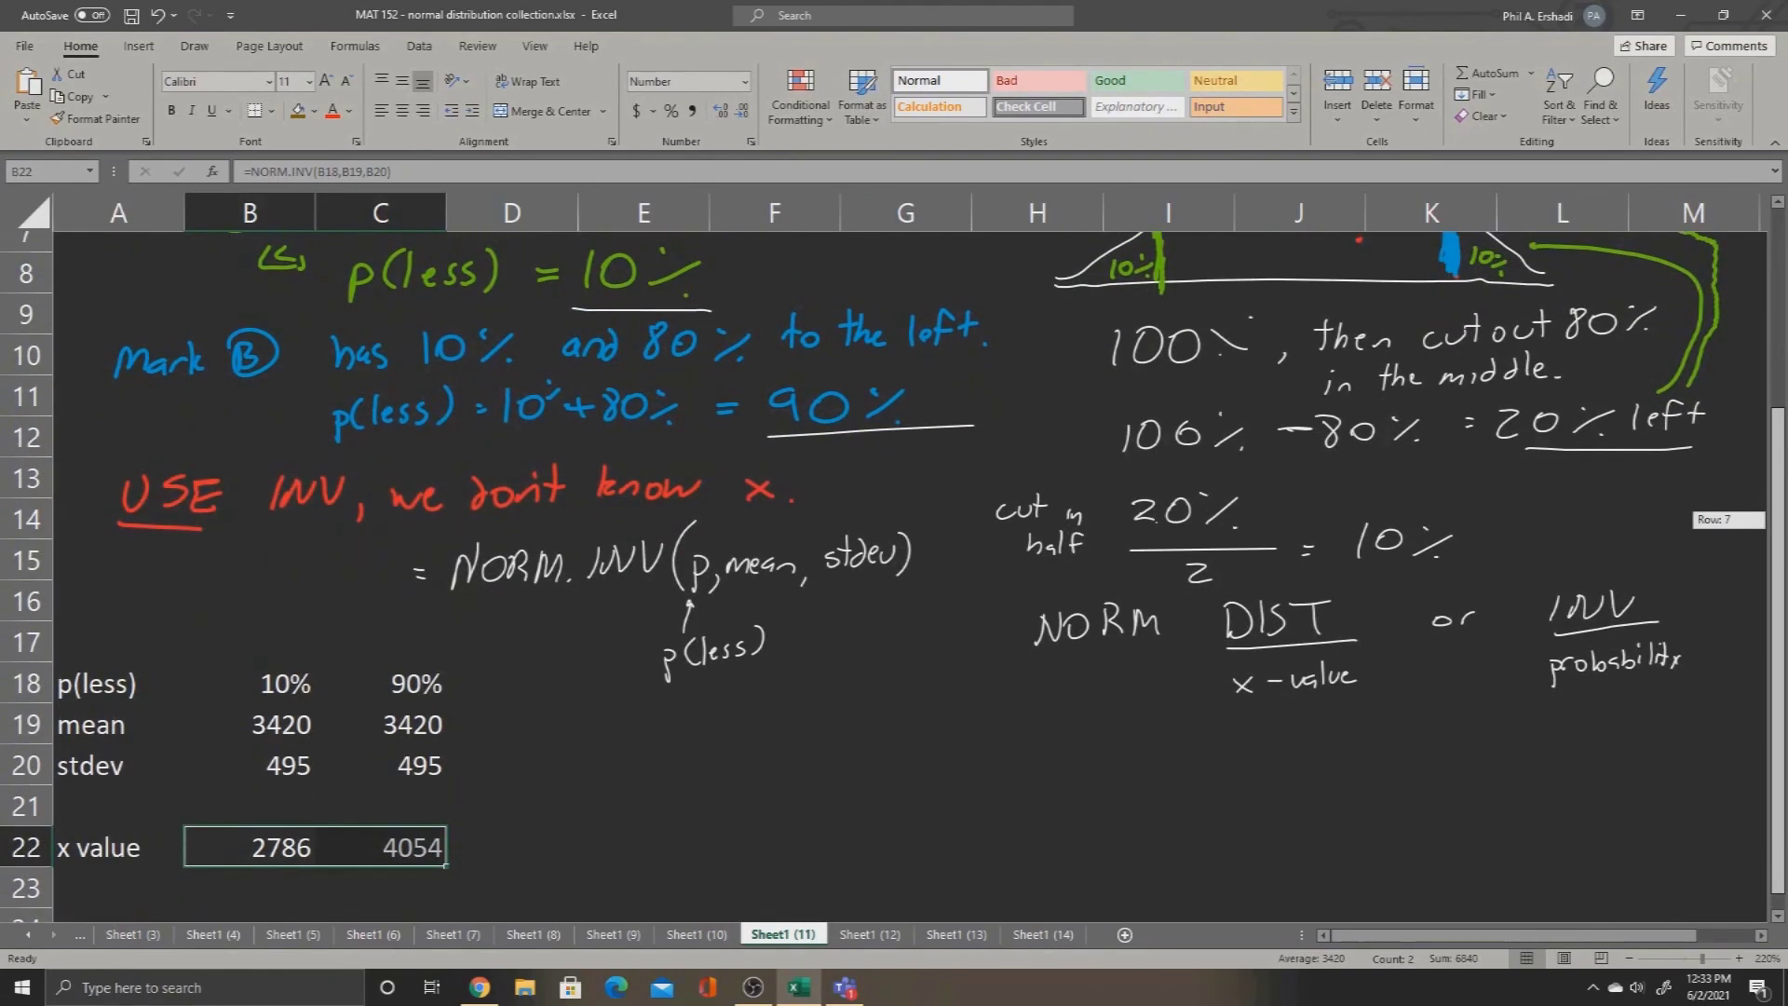
pyautogui.moveTo(1778, 520); pyautogui.dragTo(1778, 352)
pyautogui.click(195, 45)
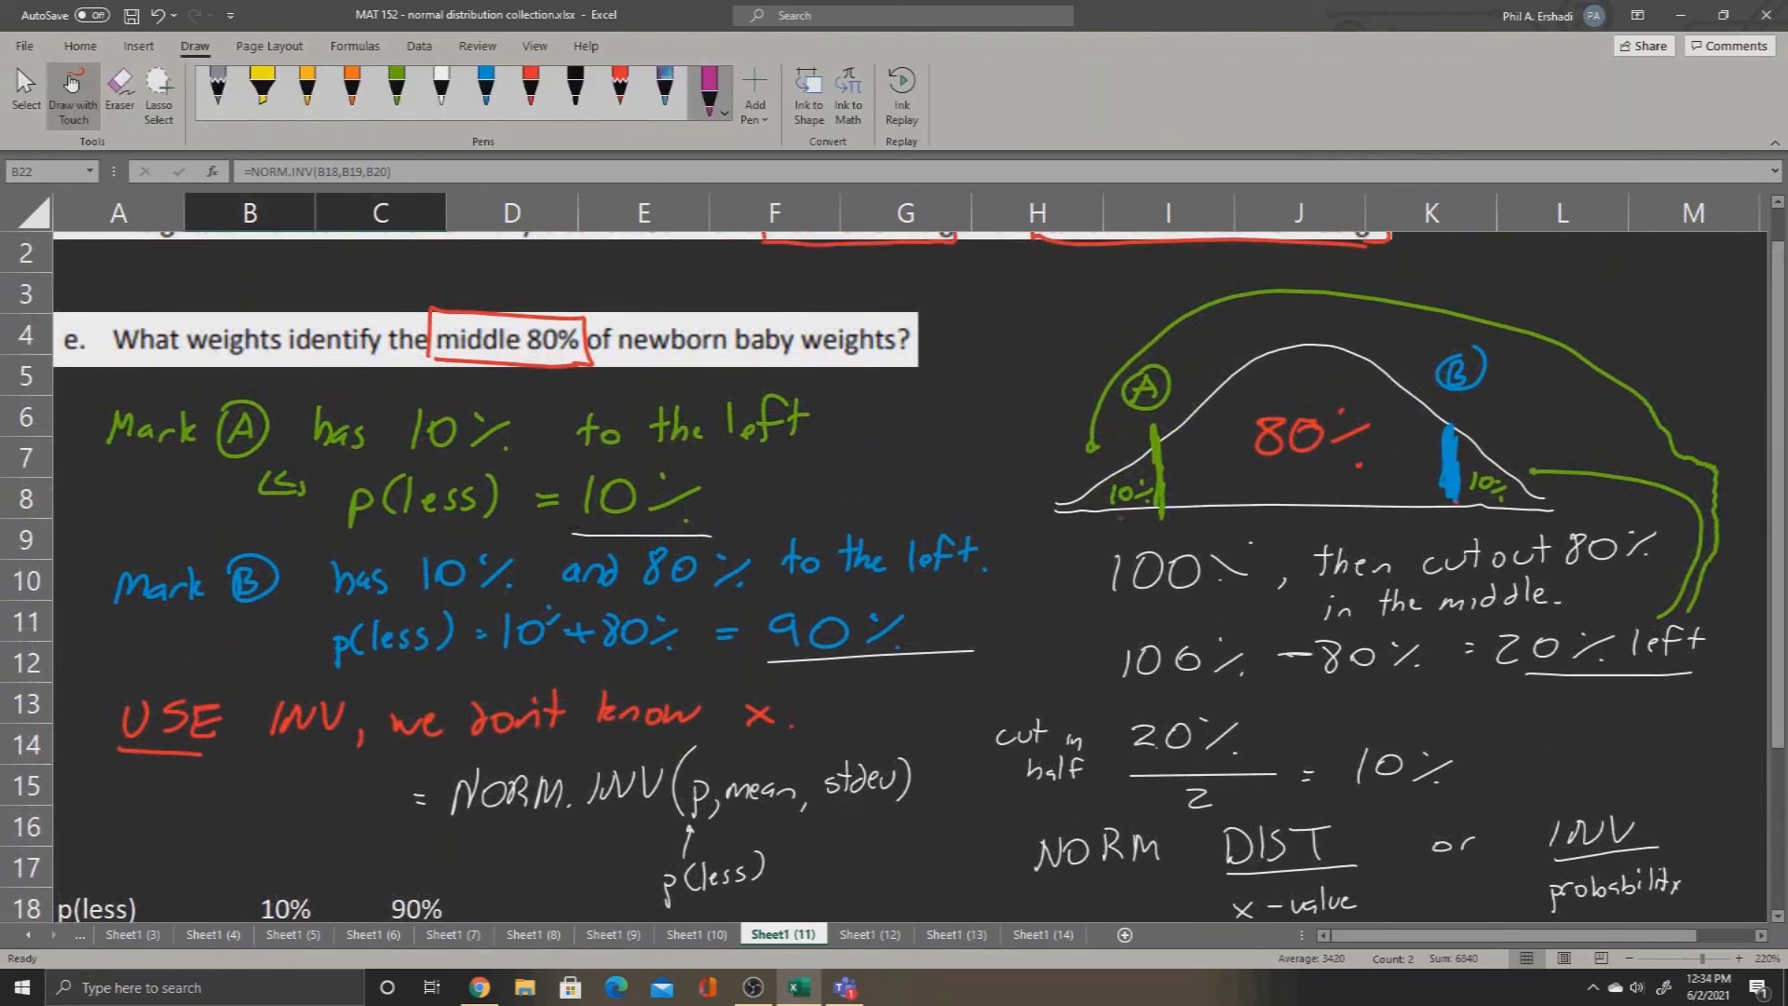
pyautogui.moveTo(1122, 520)
pyautogui.mouseDown()
pyautogui.moveTo(1137, 538)
pyautogui.moveTo(1175, 520)
pyautogui.mouseUp()
pyautogui.moveTo(1196, 518); pyautogui.dragTo(1189, 529)
pyautogui.moveTo(829, 411); pyautogui.dragTo(863, 403)
pyautogui.moveTo(832, 421); pyautogui.dragTo(951, 421)
pyautogui.moveTo(993, 389)
pyautogui.mouseDown()
pyautogui.moveTo(970, 406)
pyautogui.moveTo(987, 391)
pyautogui.moveTo(1002, 409)
pyautogui.mouseUp()
# Handwrite 4054 in purple under mark B on the normal curve.
pyautogui.scroll(-2, 894, 575)
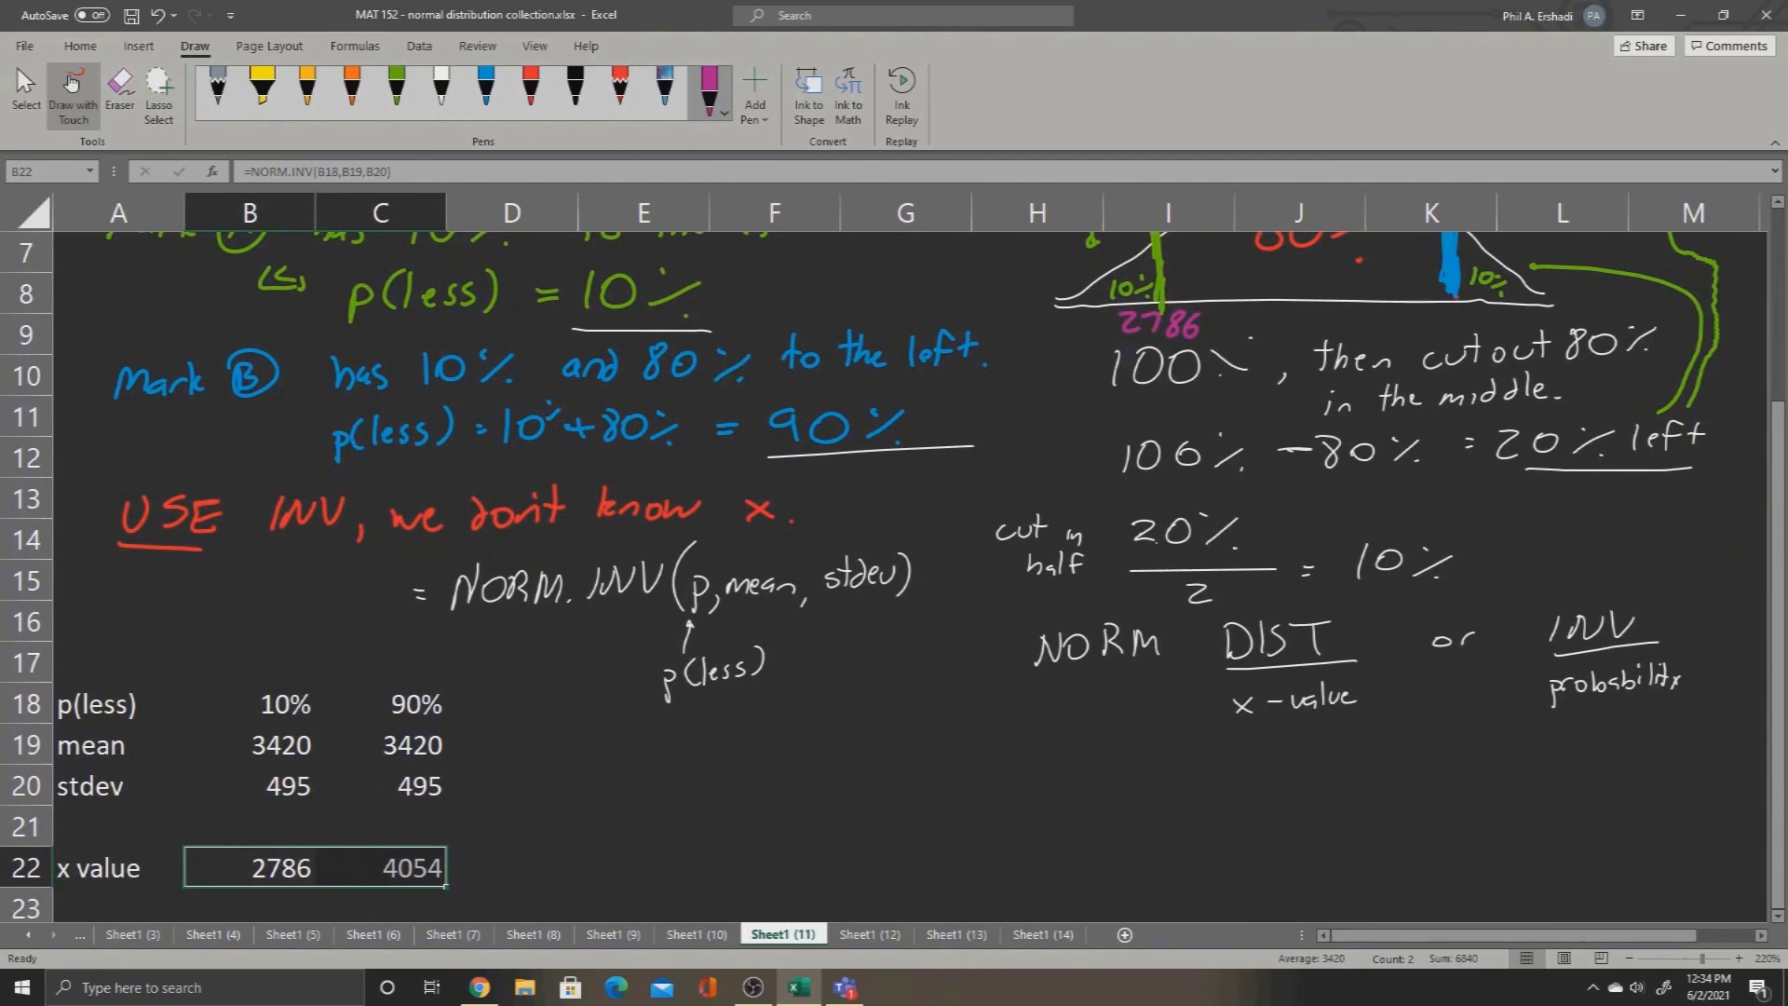
pyautogui.moveTo(1425, 554); pyautogui.dragTo(1435, 574)
pyautogui.moveTo(1452, 556); pyautogui.dragTo(1454, 556)
pyautogui.moveTo(1465, 556); pyautogui.dragTo(1461, 571)
pyautogui.moveTo(1466, 555); pyautogui.dragTo(1478, 554)
pyautogui.moveTo(1482, 553); pyautogui.dragTo(1500, 562)
# Handwrite a purple arrow and 4054 beside mark B's 90% result, and underline the 4054 and 2786 notes.
pyautogui.moveTo(924, 661); pyautogui.dragTo(944, 660)
pyautogui.moveTo(924, 670); pyautogui.dragTo(975, 650)
pyautogui.moveTo(974, 631)
pyautogui.mouseDown()
pyautogui.moveTo(975, 667)
pyautogui.moveTo(989, 639)
pyautogui.moveTo(999, 660)
pyautogui.mouseUp()
pyautogui.moveTo(1004, 634); pyautogui.dragTo(1024, 652)
pyautogui.moveTo(1028, 623)
pyautogui.mouseDown()
pyautogui.moveTo(1030, 667)
pyautogui.moveTo(1061, 669)
pyautogui.mouseUp()
pyautogui.moveTo(898, 500); pyautogui.dragTo(1021, 488)
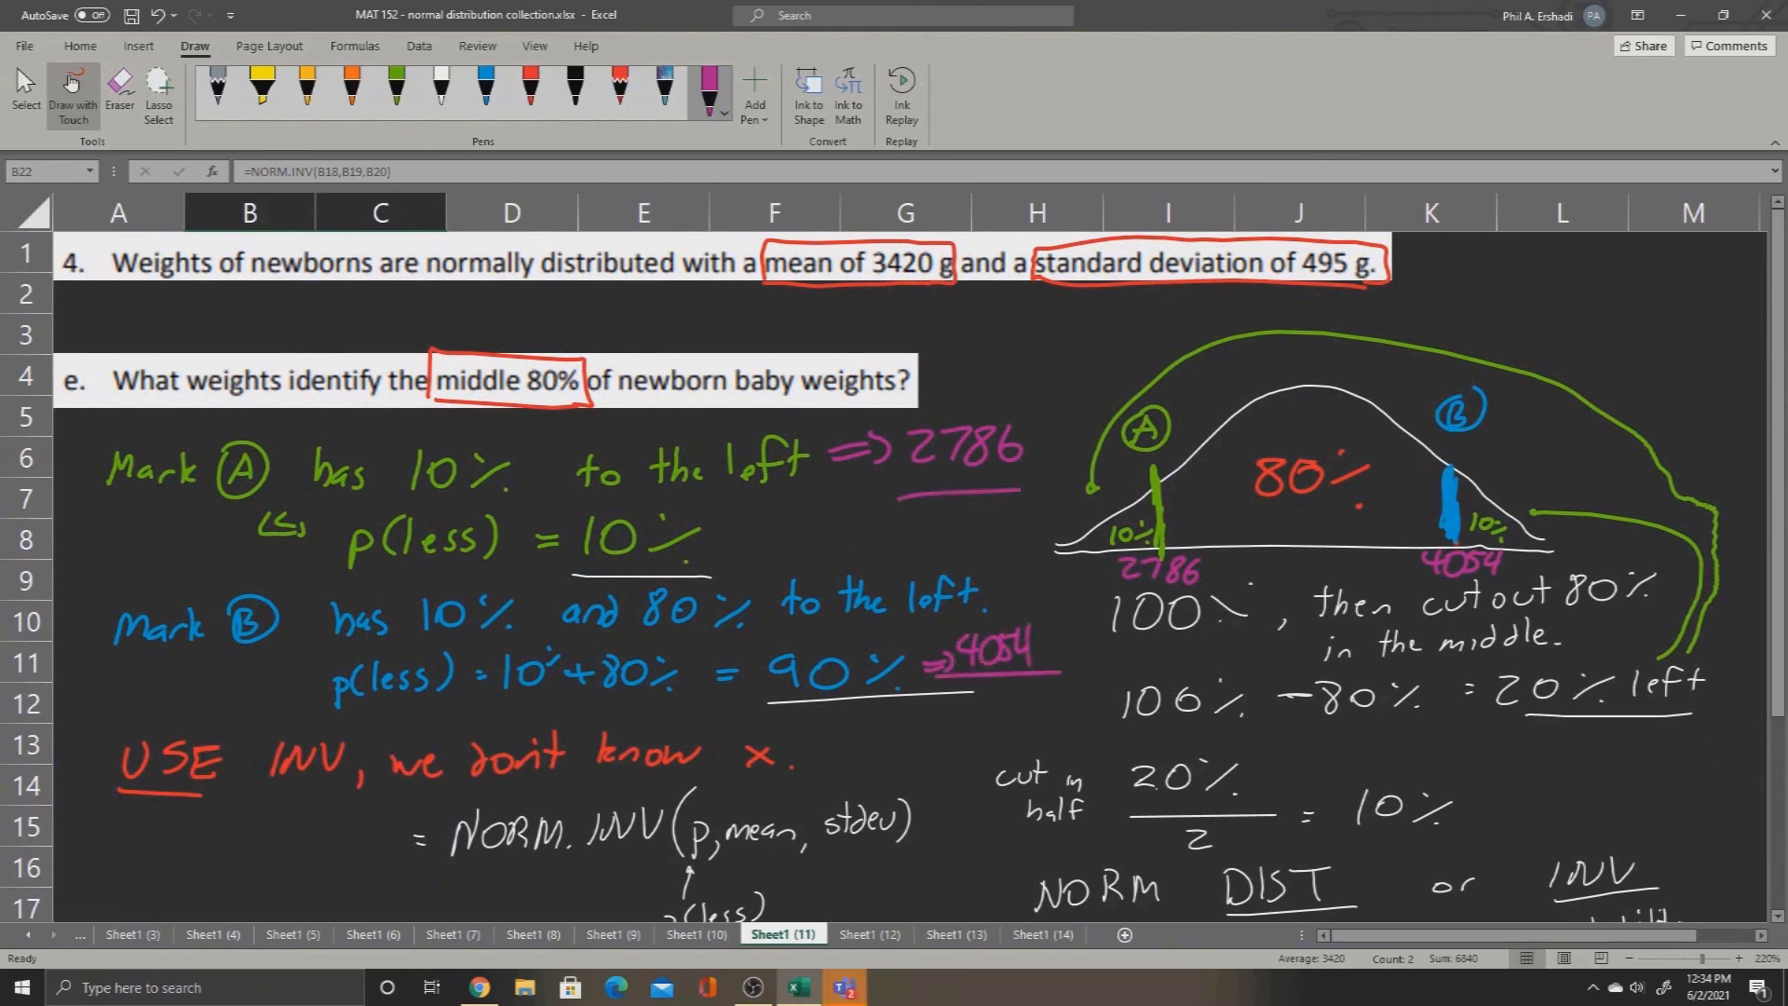